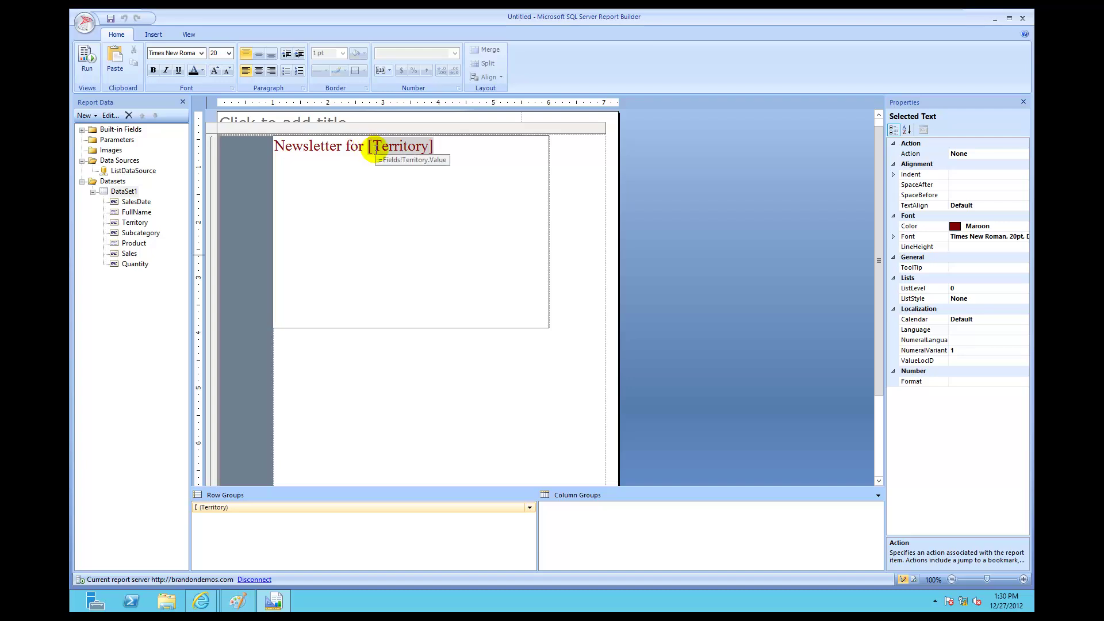
- Insert the FullName field from DataSet1 on its own line below [Territory] in the newsletter text box
{"action": "key", "text": "Return"}
{"action": "key", "text": "Return"}
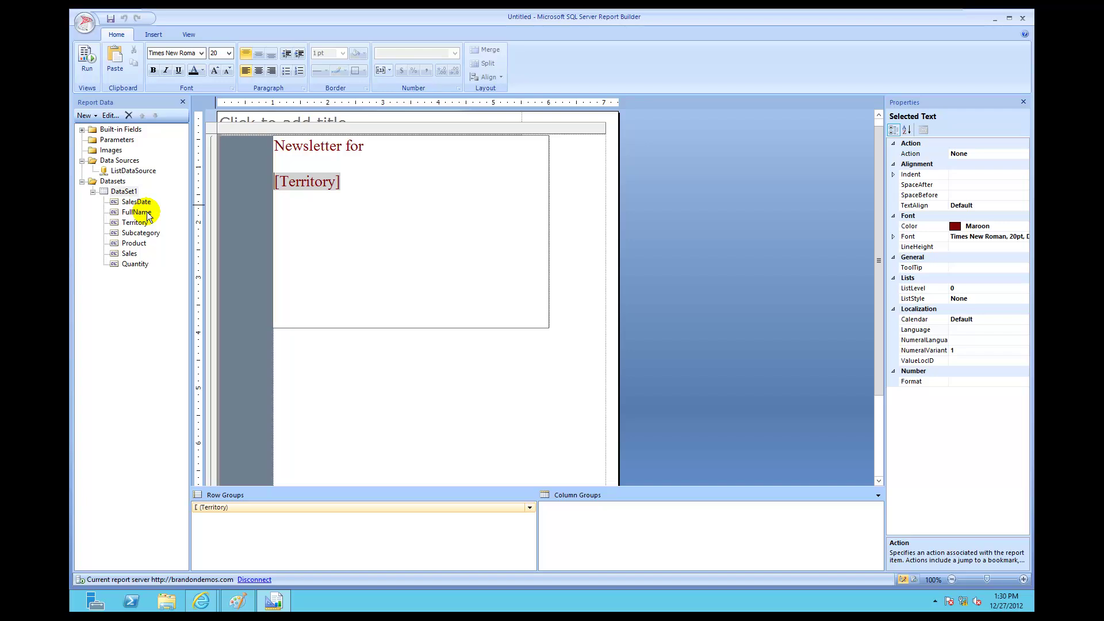
{"action": "left_click_drag", "start_coordinate": [148, 216], "coordinate": [291, 171]}
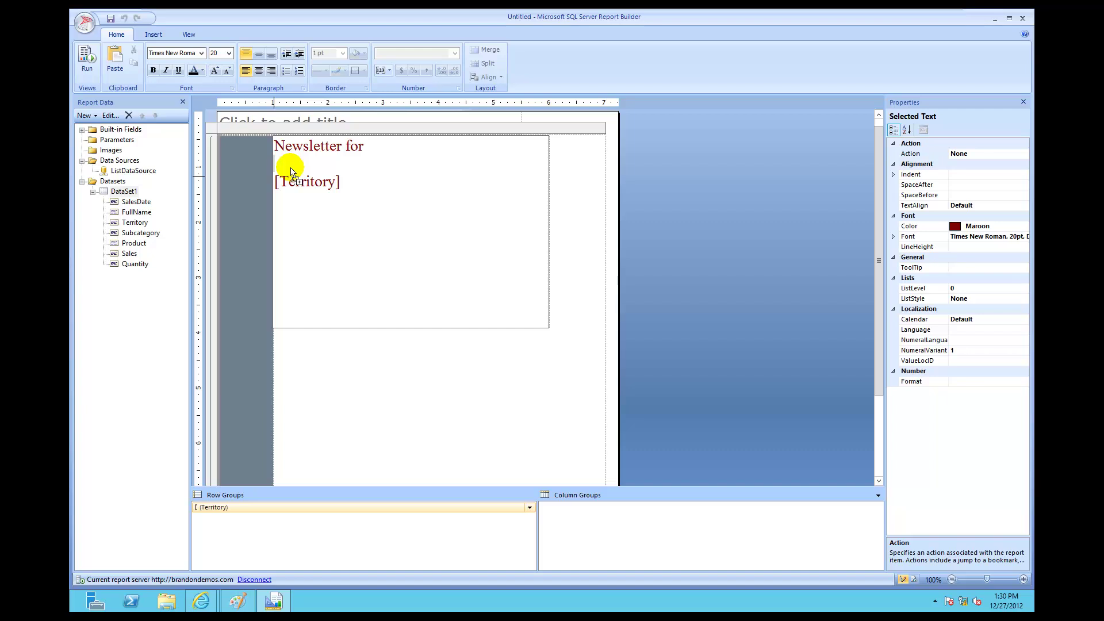
{"action": "left_click_drag", "start_coordinate": [291, 172], "coordinate": [291, 172]}
{"action": "left_click_drag", "start_coordinate": [291, 172], "coordinate": [293, 197]}
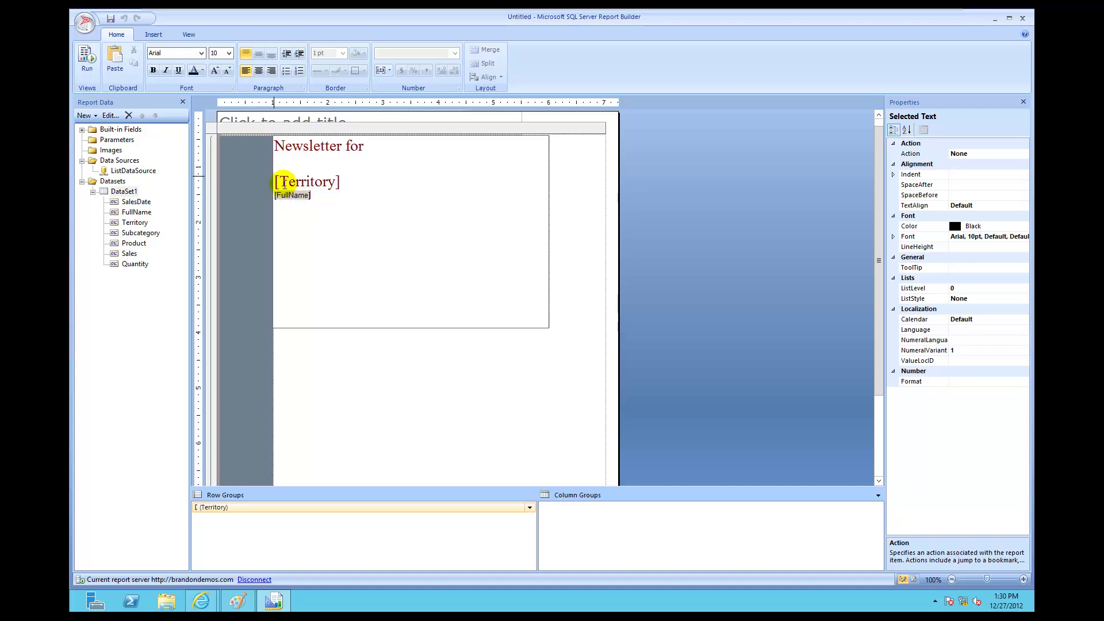
- Remove the line breaks before [Territory] so it sits directly after "Newsletter for", above [FullName]
{"action": "left_click", "coordinate": [275, 182]}
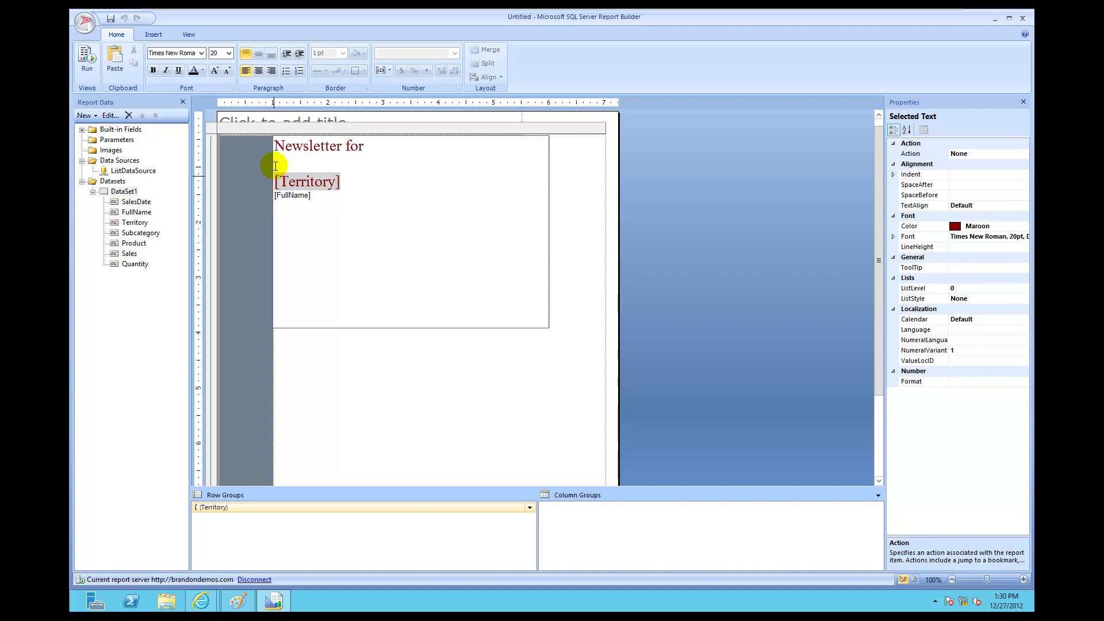
{"action": "left_click", "coordinate": [275, 166]}
{"action": "key", "text": "BackSpace"}
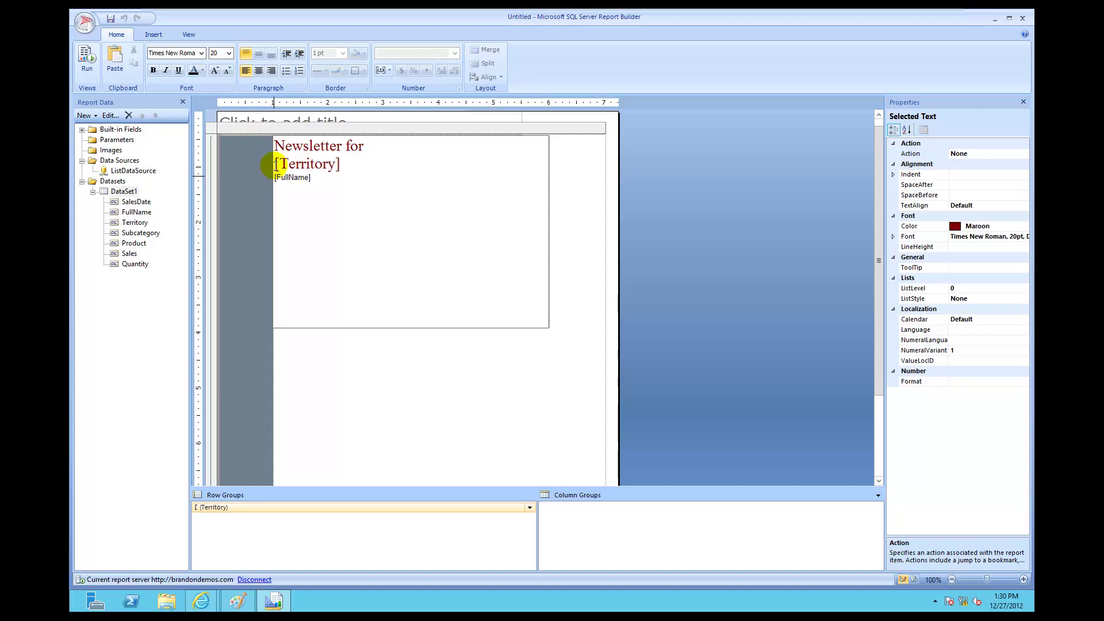
{"action": "left_click", "coordinate": [276, 164]}
{"action": "key", "text": "BackSpace"}
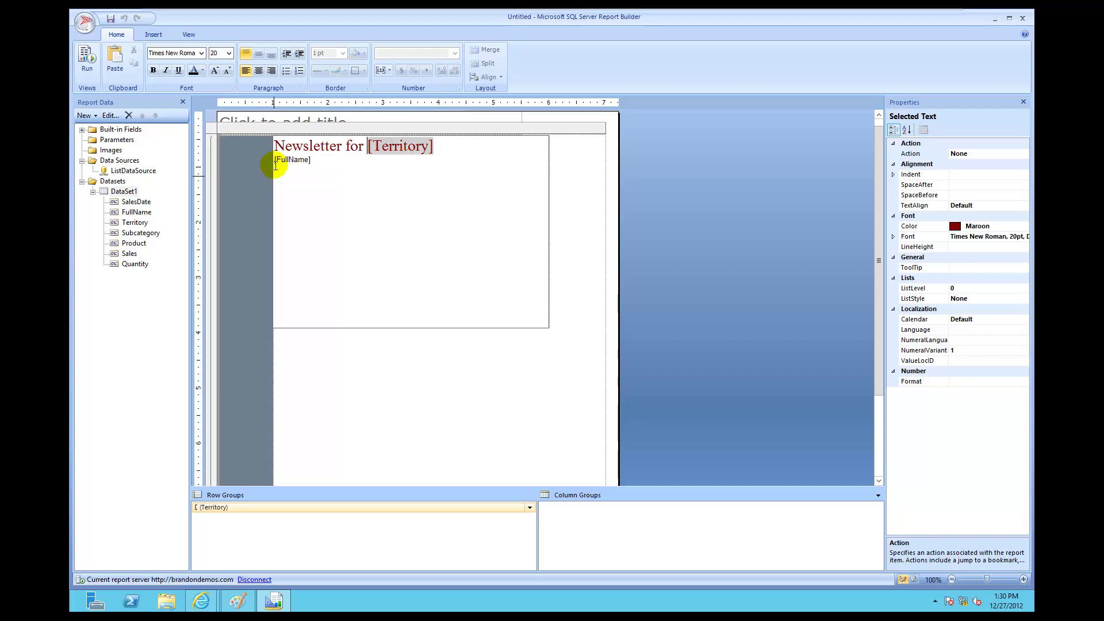
{"action": "left_click", "coordinate": [339, 159]}
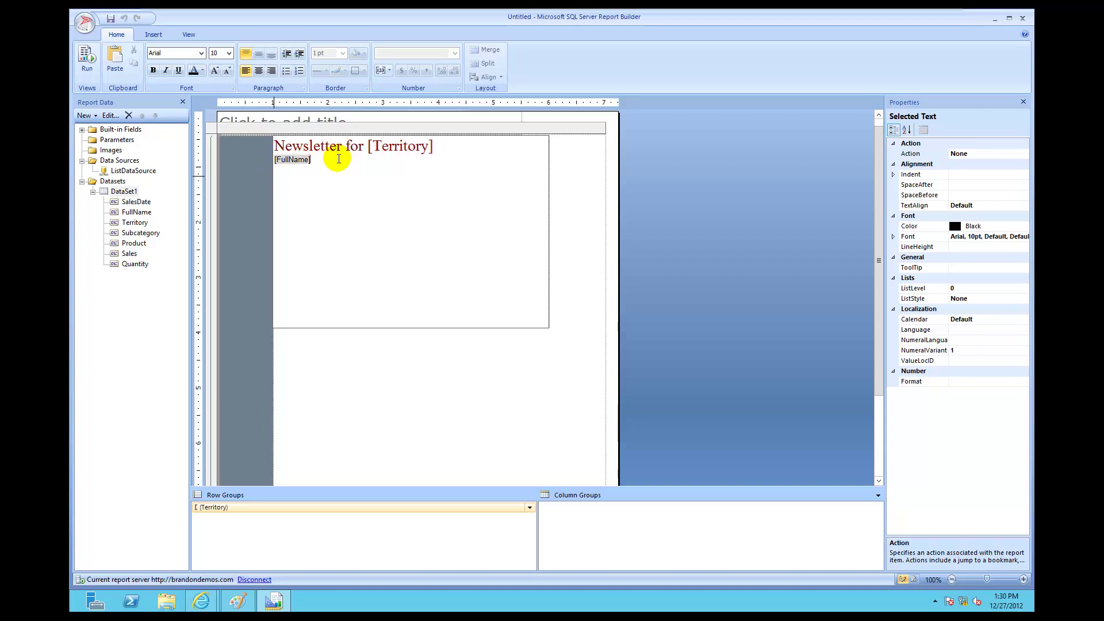
- Run the report, check the heading and full name on each territory's page, and return to the design view
{"action": "left_click", "coordinate": [86, 56]}
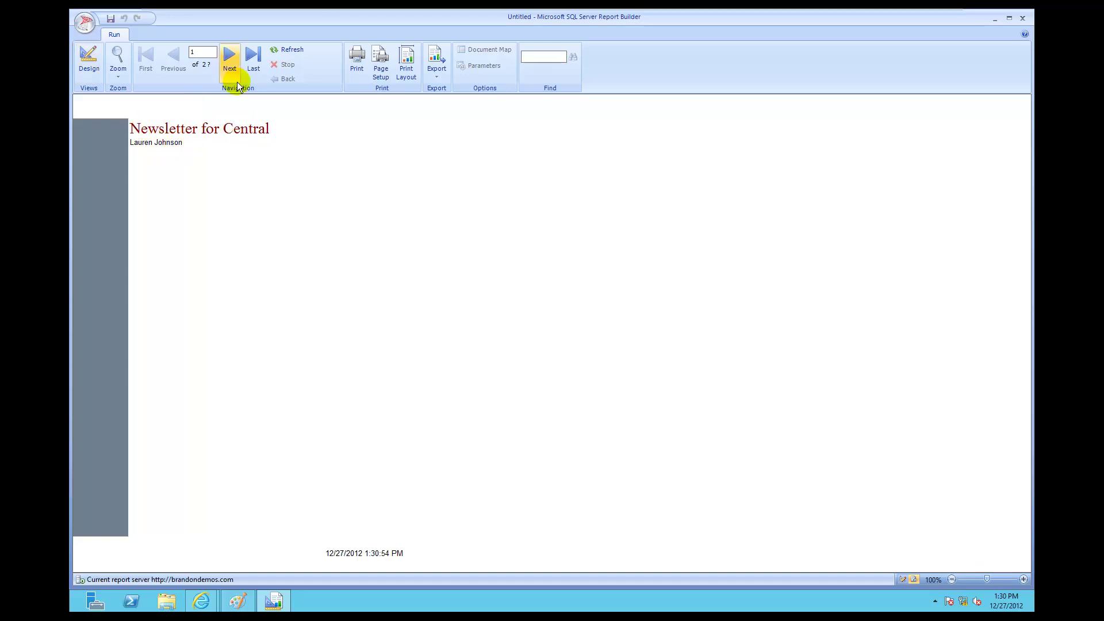
{"action": "left_click", "coordinate": [228, 58]}
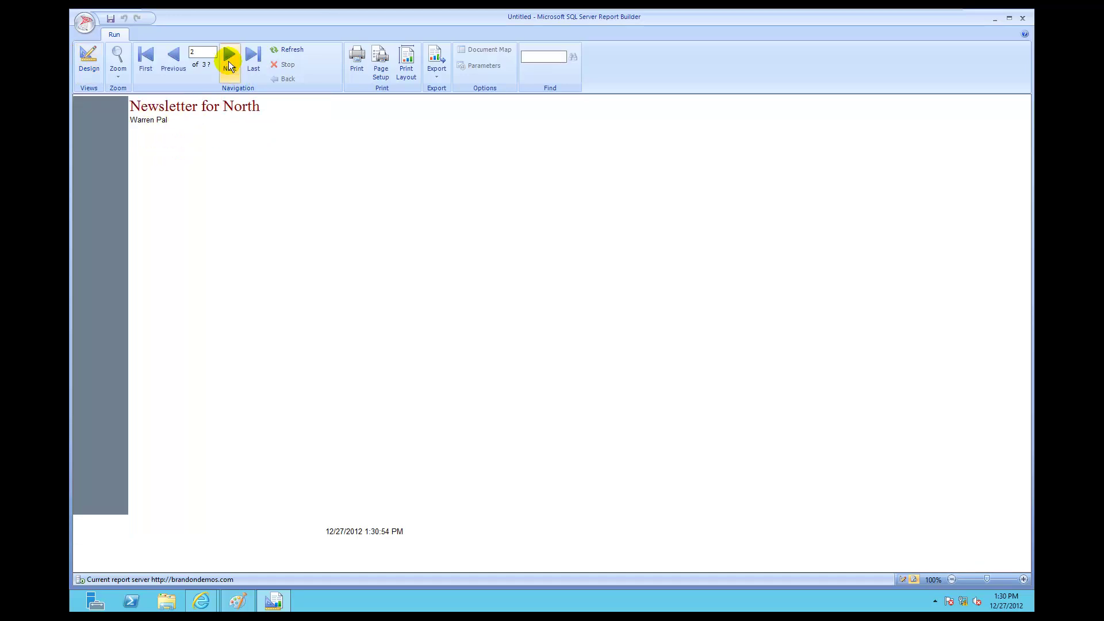
{"action": "left_click", "coordinate": [228, 64]}
{"action": "left_click", "coordinate": [228, 64]}
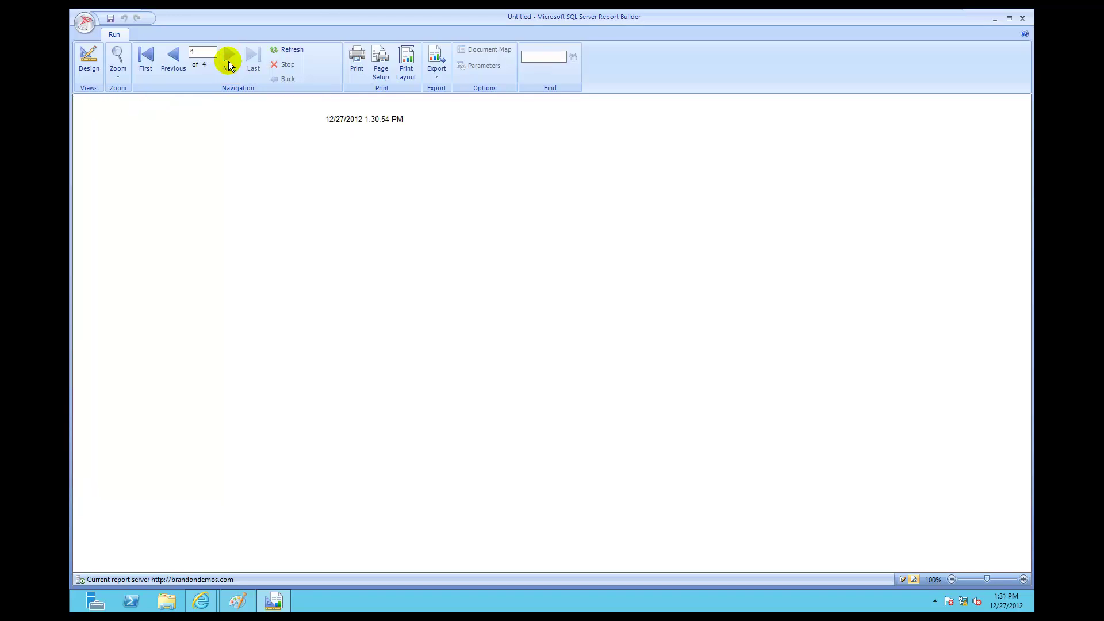
{"action": "left_click", "coordinate": [172, 63]}
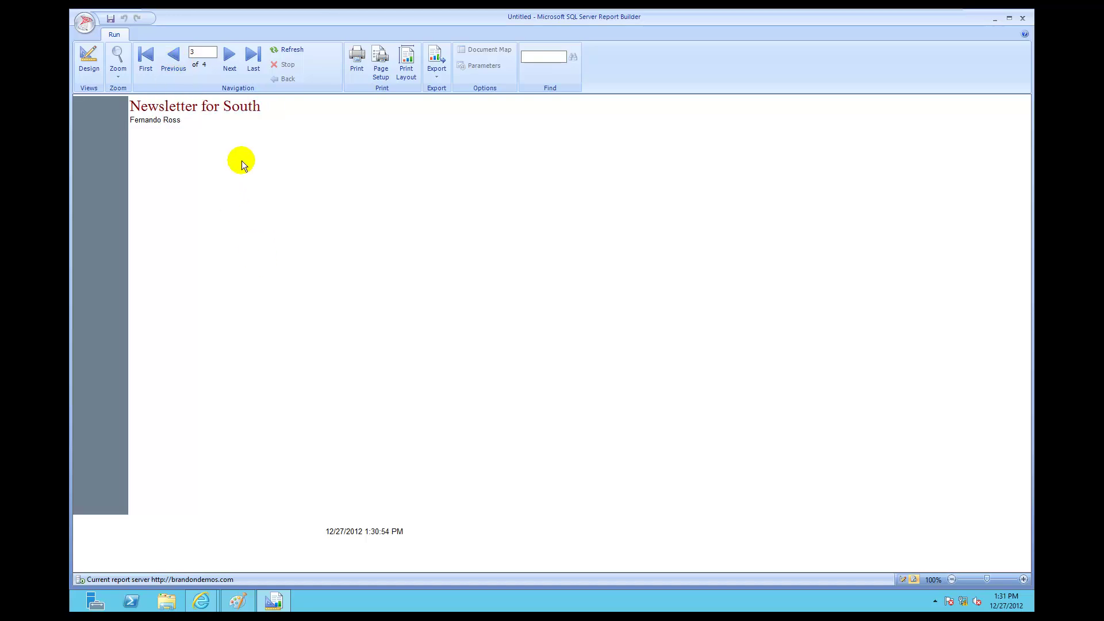
{"action": "left_click", "coordinate": [174, 62]}
{"action": "left_click", "coordinate": [174, 62]}
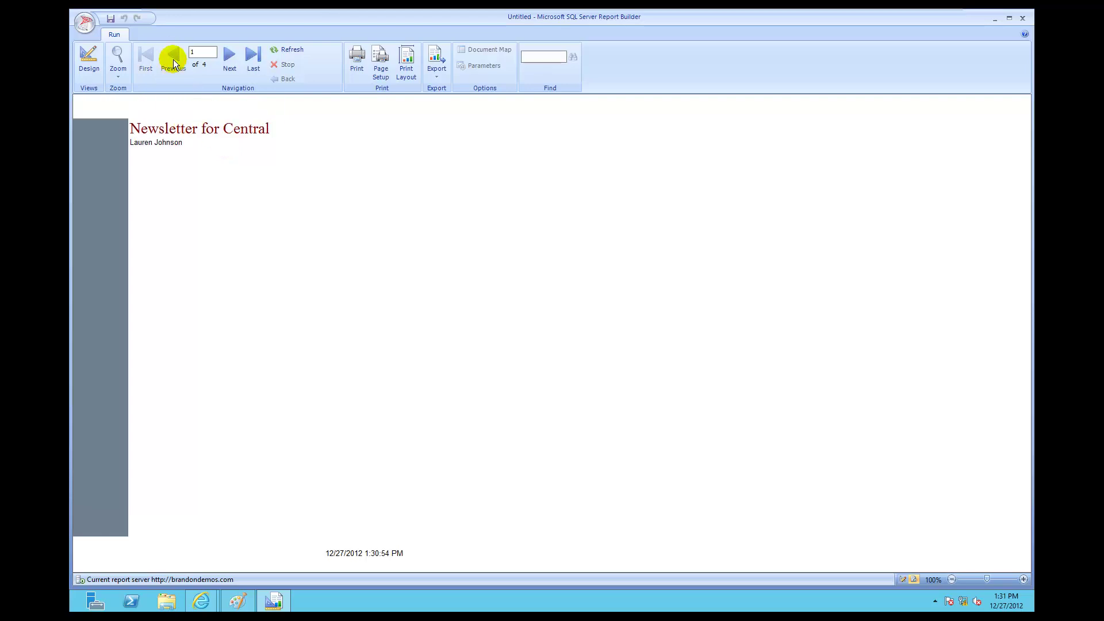
{"action": "left_click", "coordinate": [87, 68]}
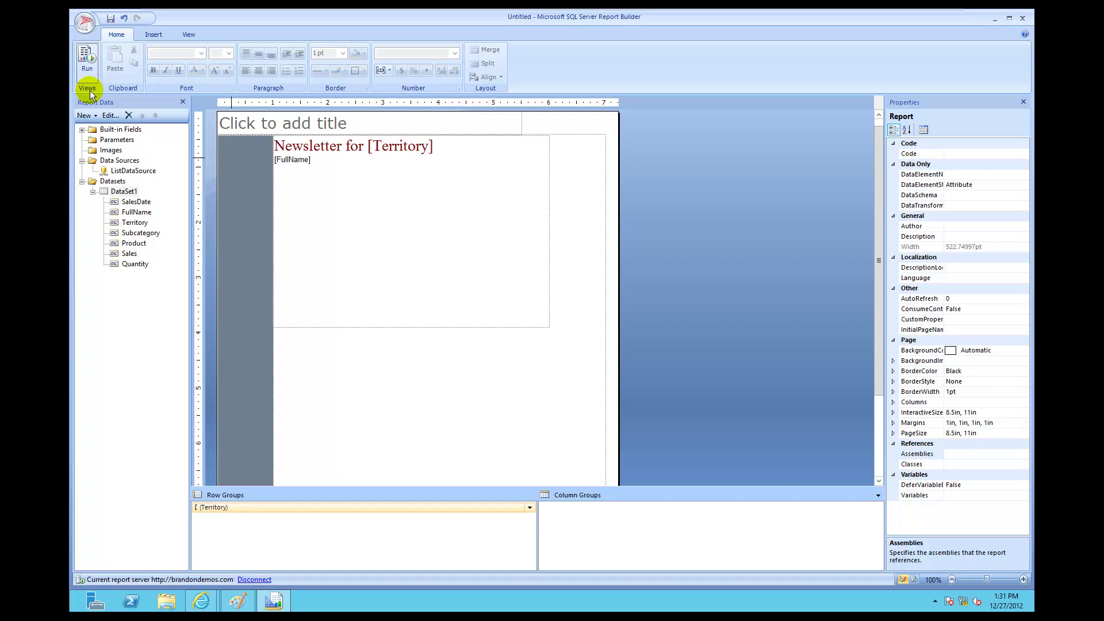
- Replace [Territory] in the newsletter heading with a line break and the greeting text "Hello "
{"action": "left_click", "coordinate": [275, 165]}
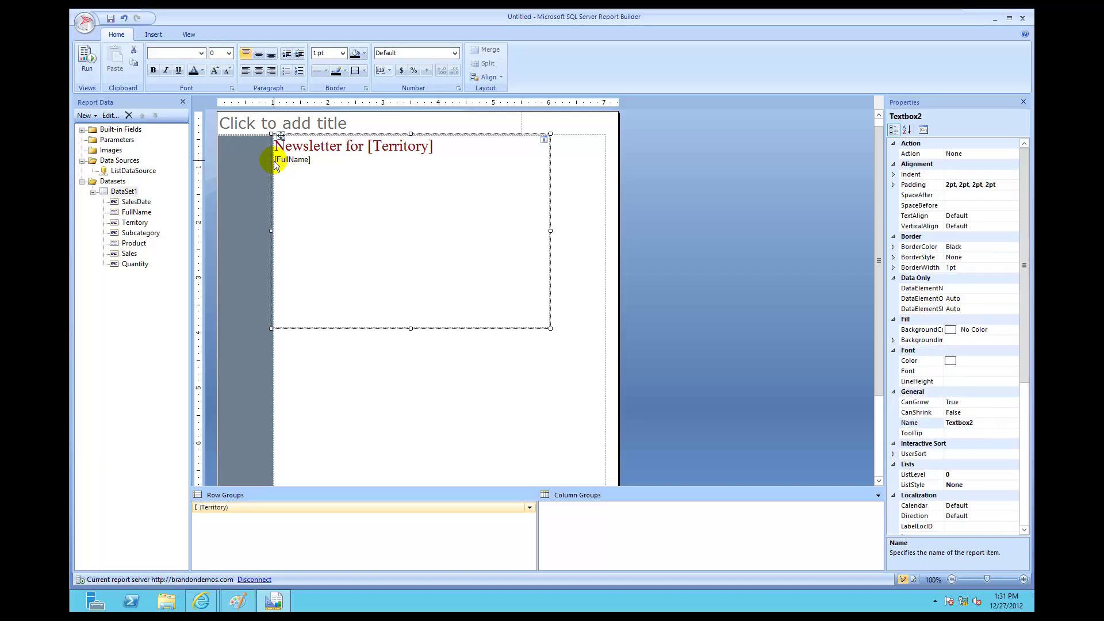
{"action": "left_click", "coordinate": [438, 147]}
{"action": "left_click", "coordinate": [438, 147]}
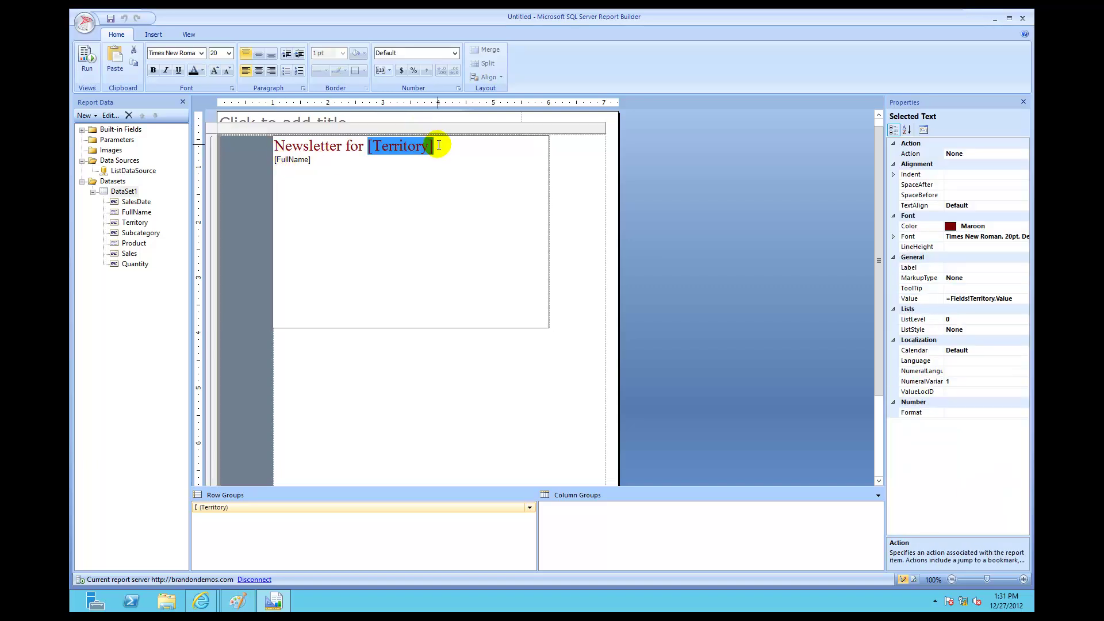
{"action": "key", "text": "Return"}
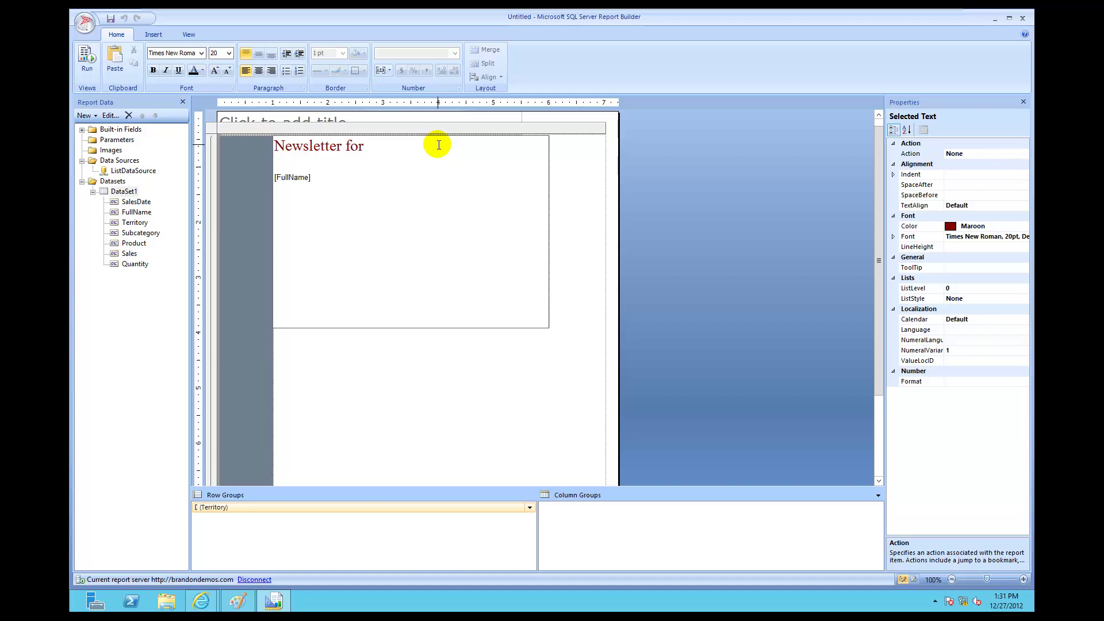
{"action": "type", "text": "Hello"}
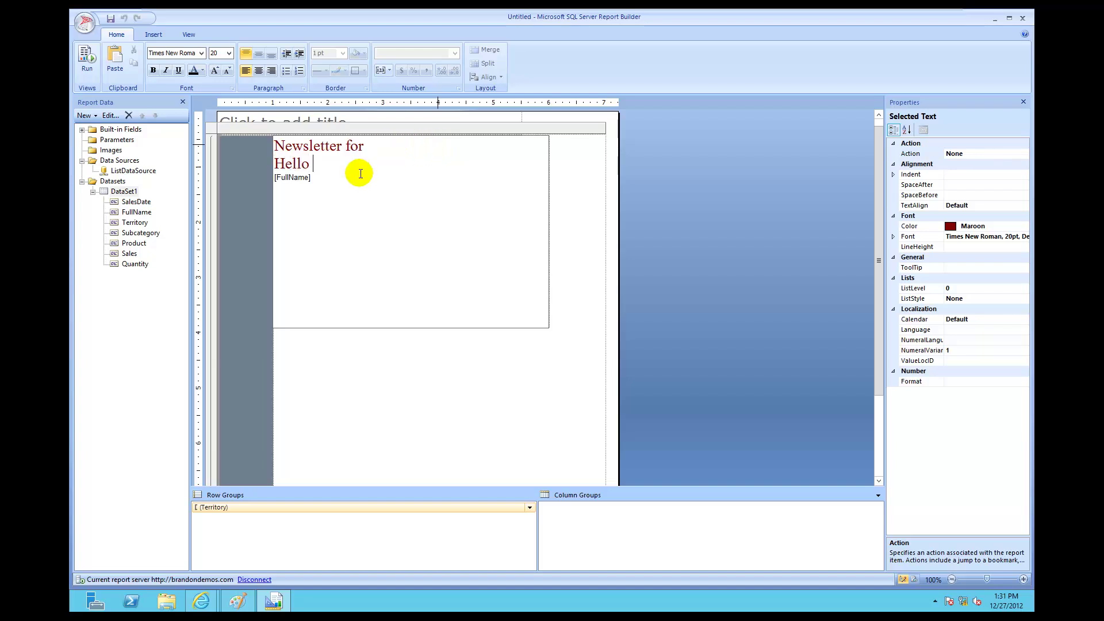
- Join [FullName] to the "Hello" line, add a comma after it, and start a new paragraph below
{"action": "left_click", "coordinate": [275, 177]}
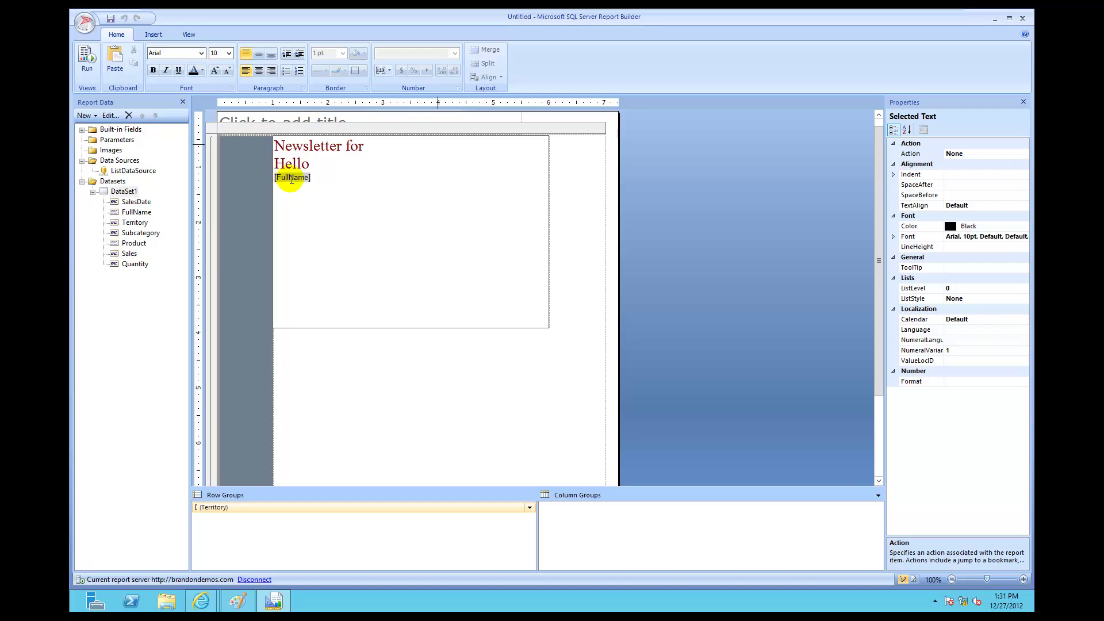
{"action": "key", "text": "BackSpace"}
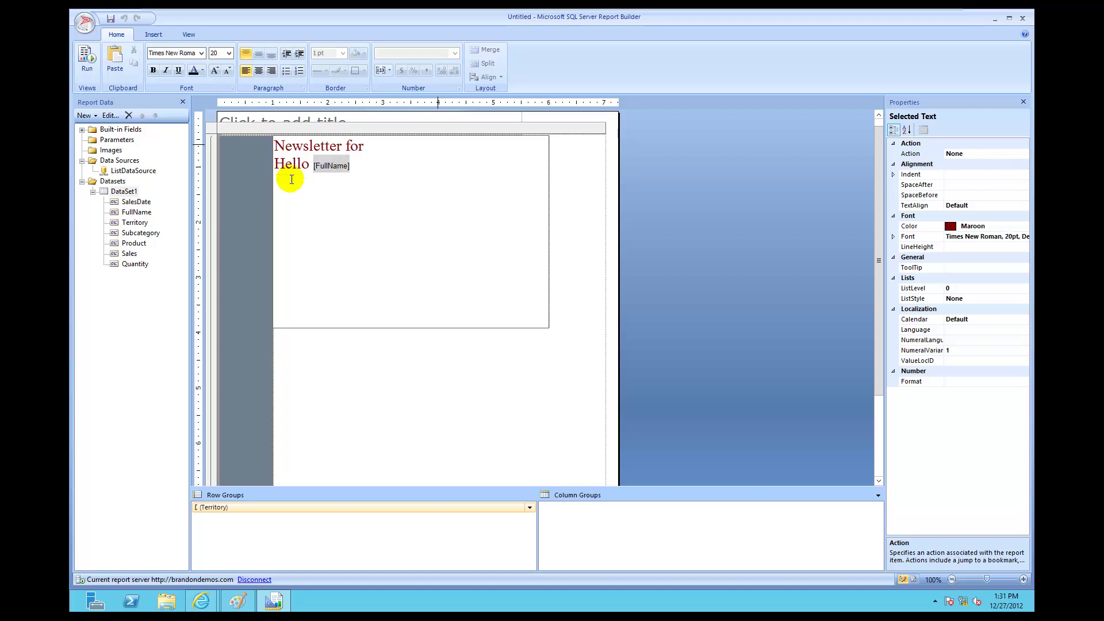
{"action": "left_click", "coordinate": [361, 165]}
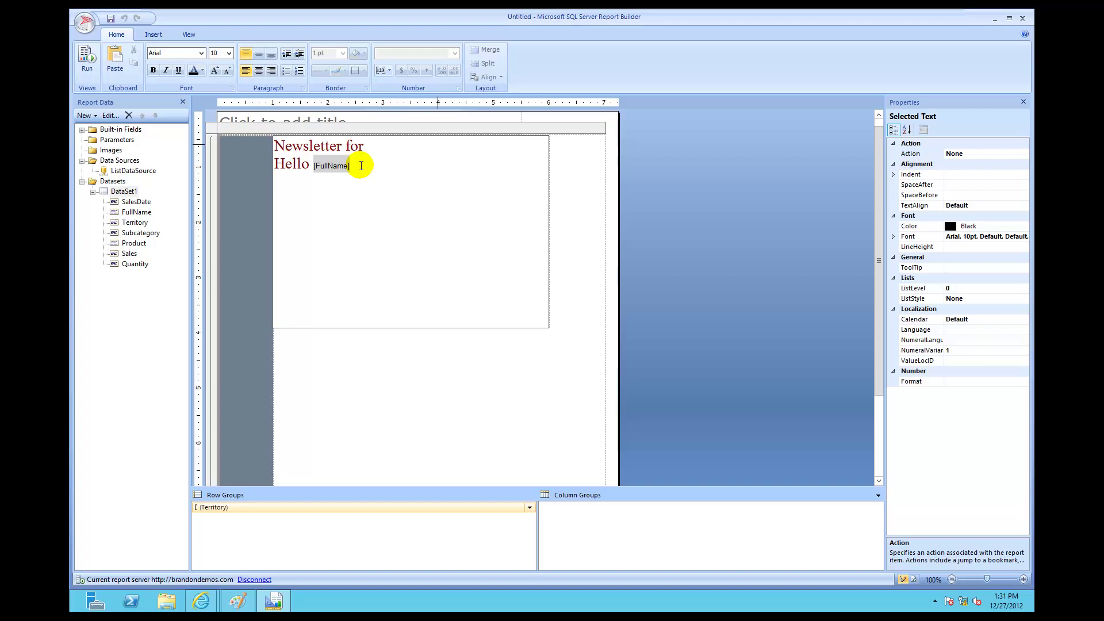
{"action": "left_click", "coordinate": [360, 166]}
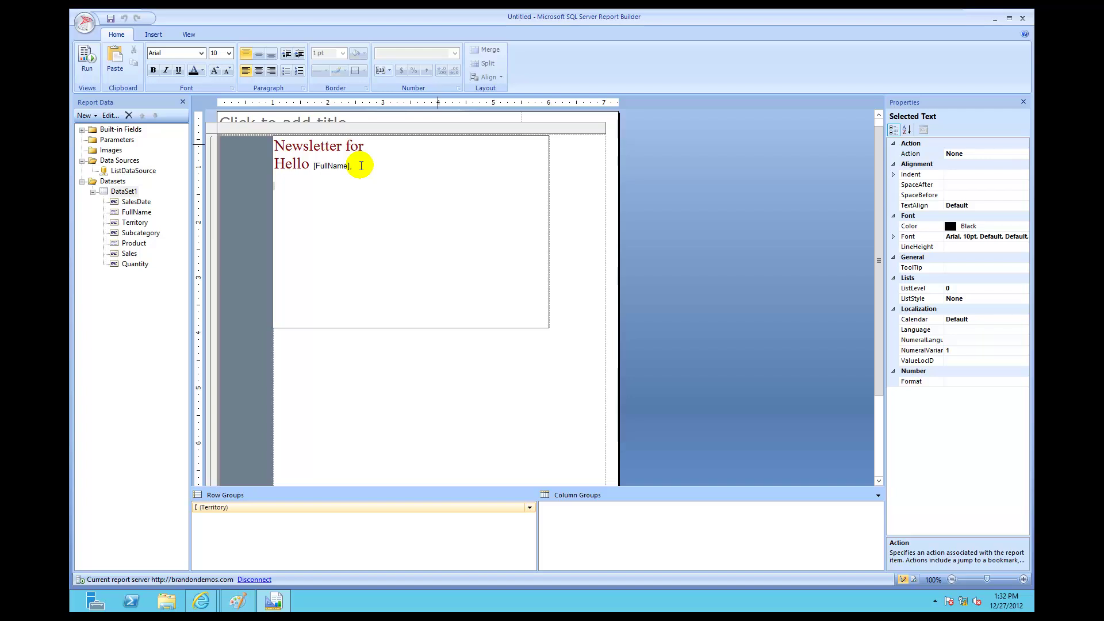
{"action": "key", "text": "Return"}
- Switch to the free form report tutorial in the browser and copy the Lorem ipsum text from step 15
{"action": "mouse_move", "coordinate": [207, 598]}
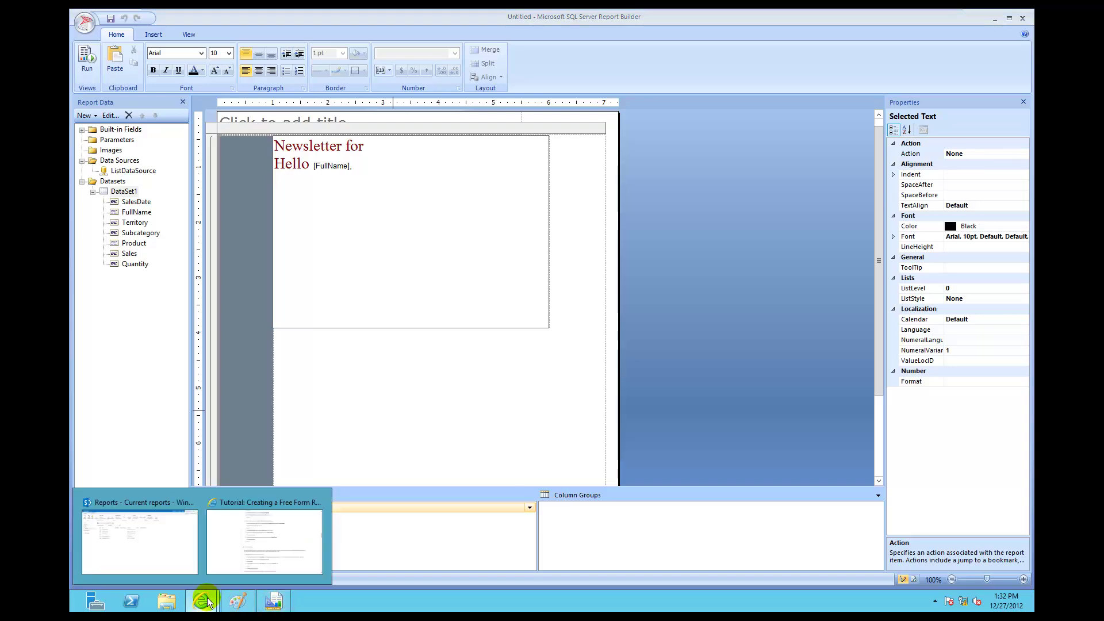
{"action": "left_click", "coordinate": [284, 553]}
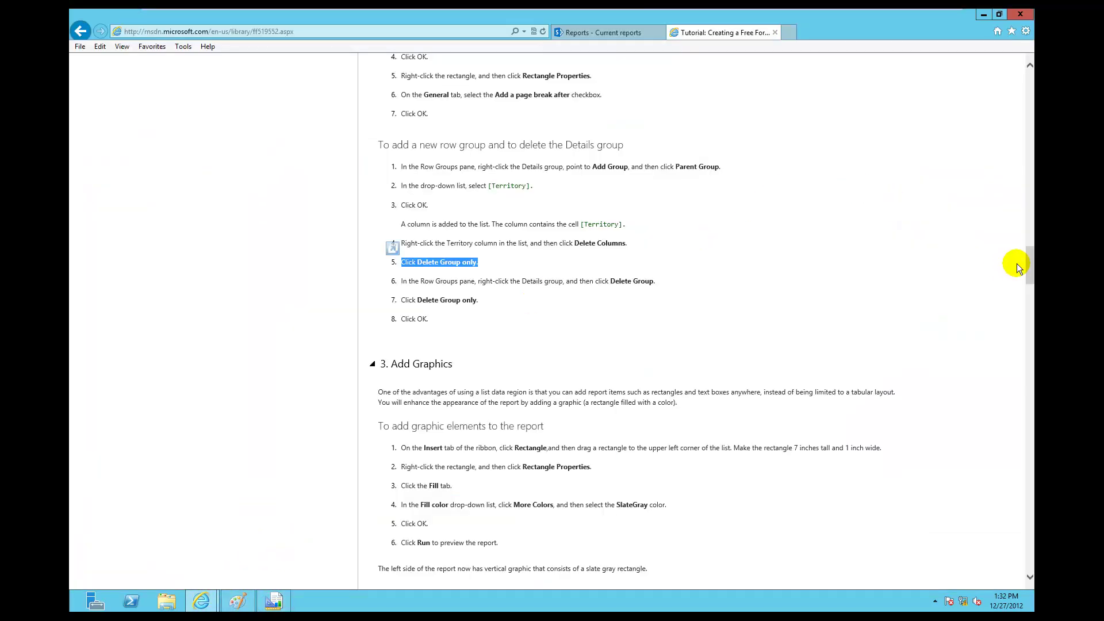
{"action": "left_click_drag", "start_coordinate": [1028, 263], "coordinate": [1031, 331]}
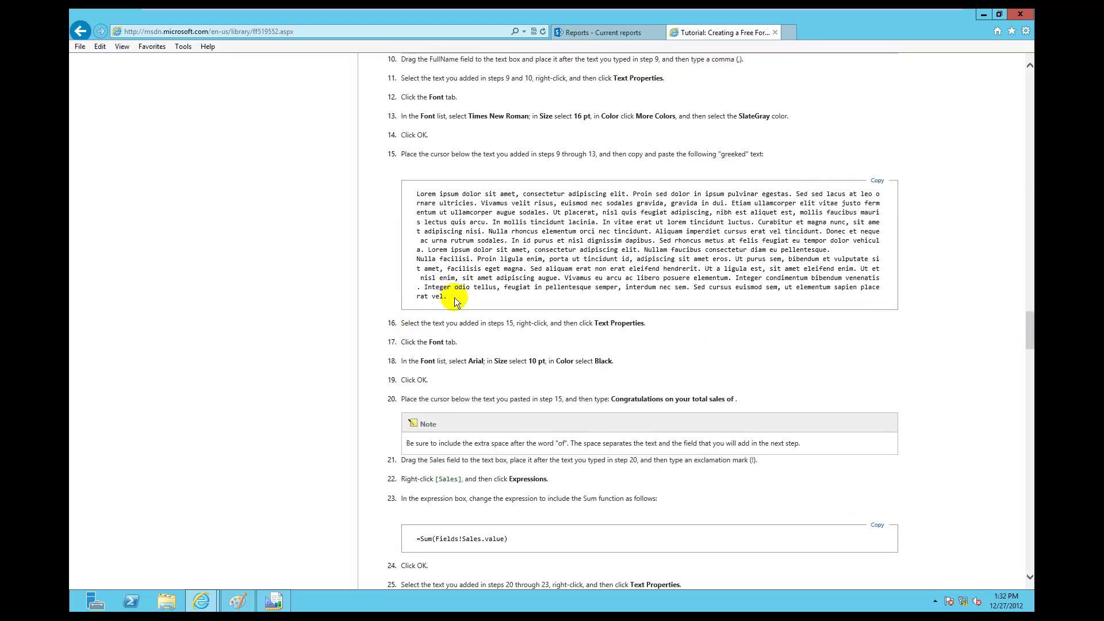
{"action": "left_click_drag", "start_coordinate": [462, 296], "coordinate": [400, 193]}
{"action": "key", "text": "ctrl+c"}
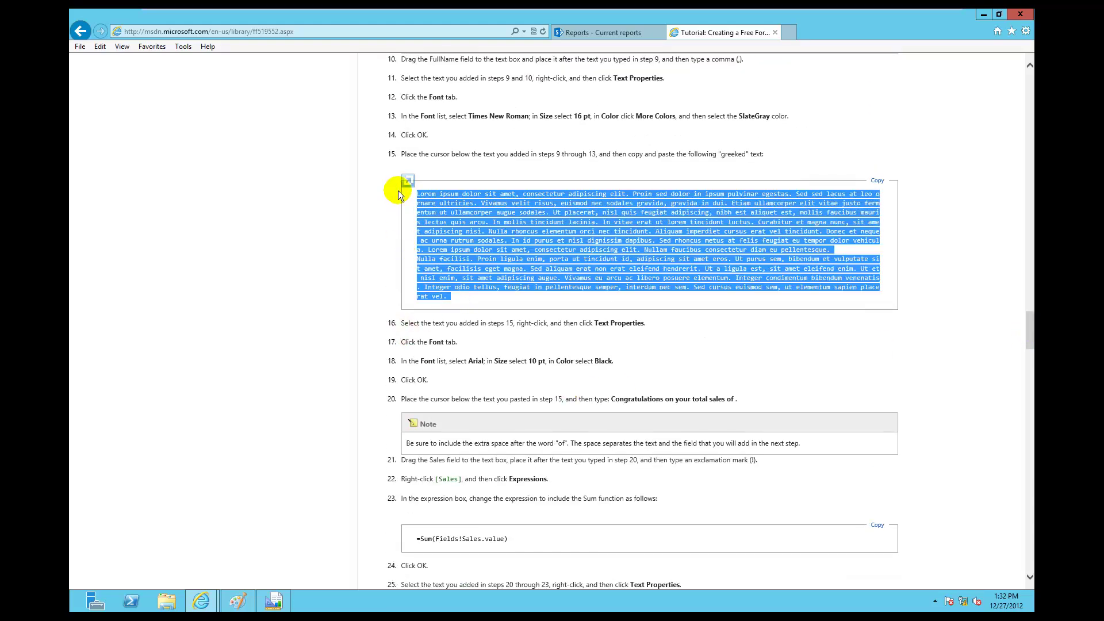
- Return to Report Builder and paste the copied Lorem ipsum text below the greeting line
{"action": "left_click", "coordinate": [592, 35]}
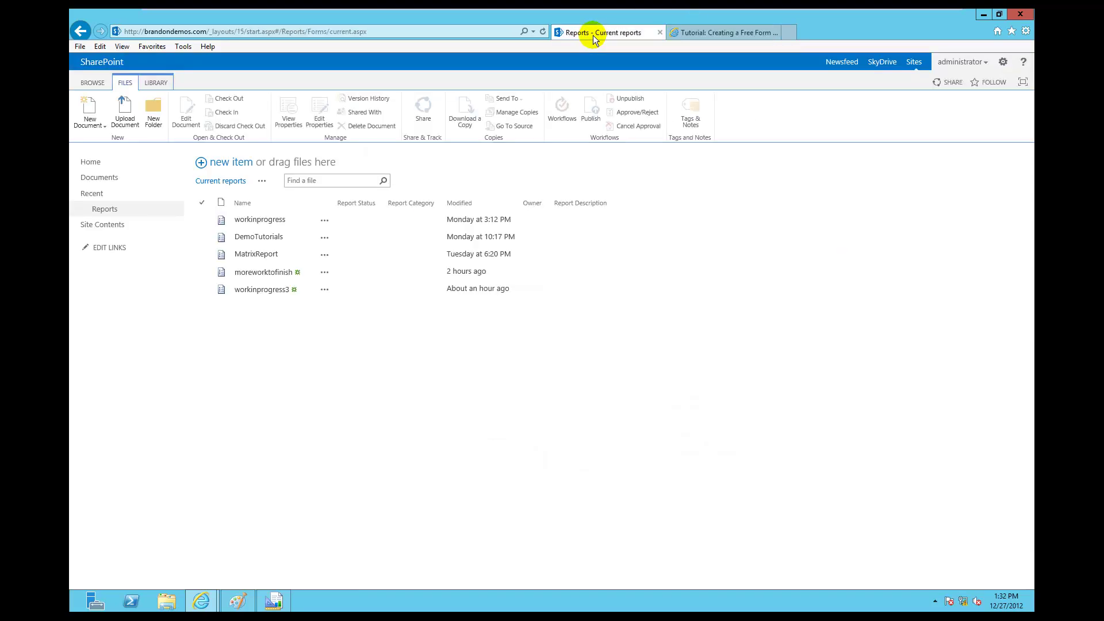
{"action": "left_click", "coordinate": [741, 35]}
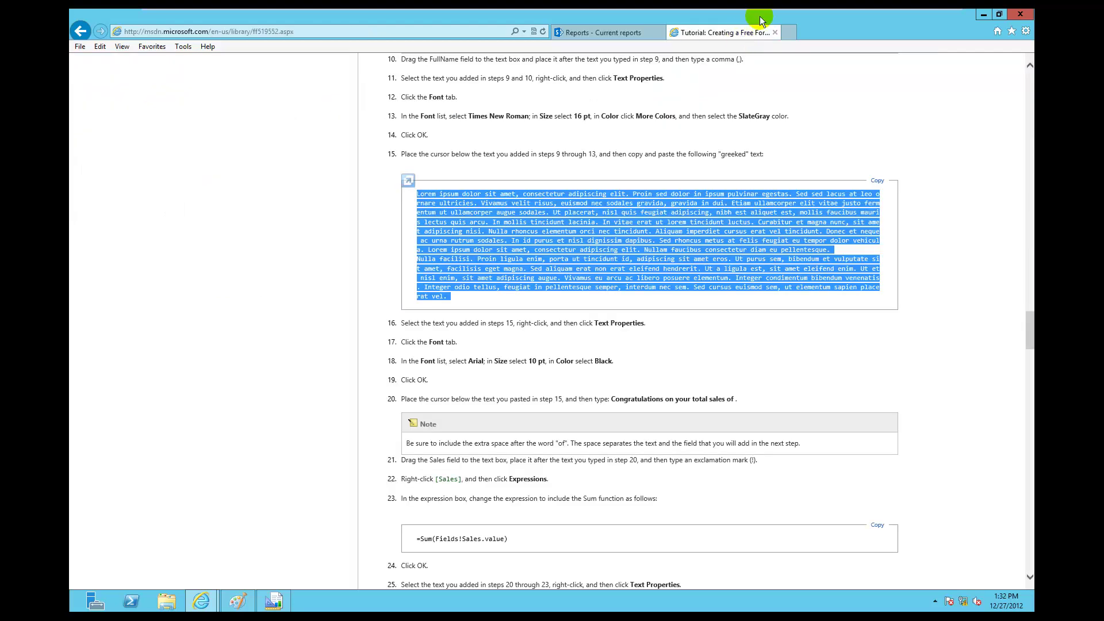
{"action": "left_click", "coordinate": [983, 16]}
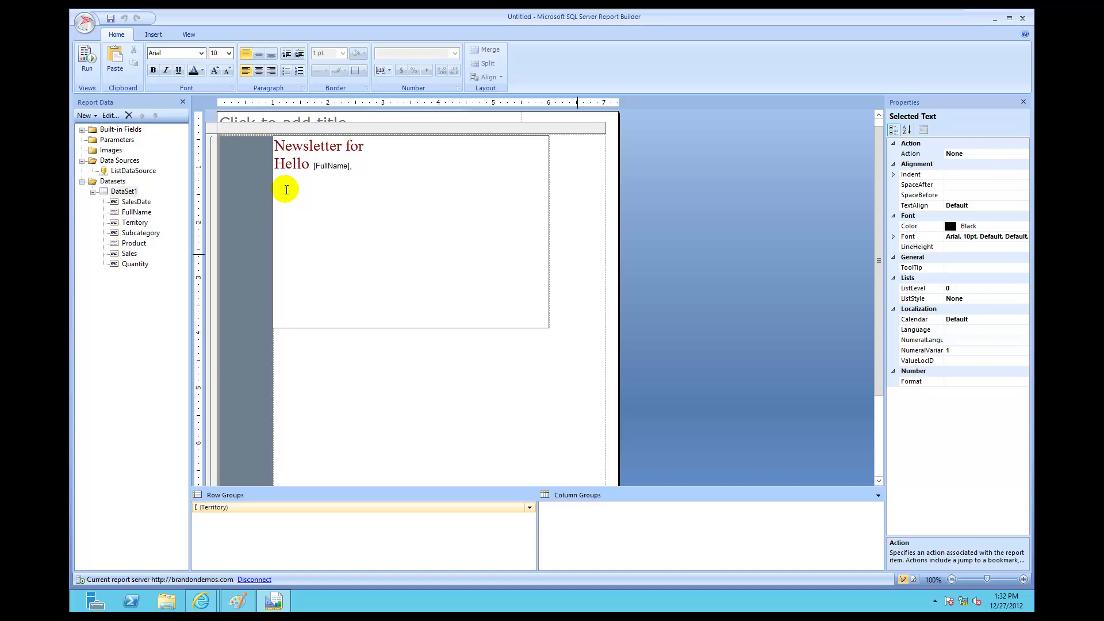
{"action": "key", "text": "ctrl+v"}
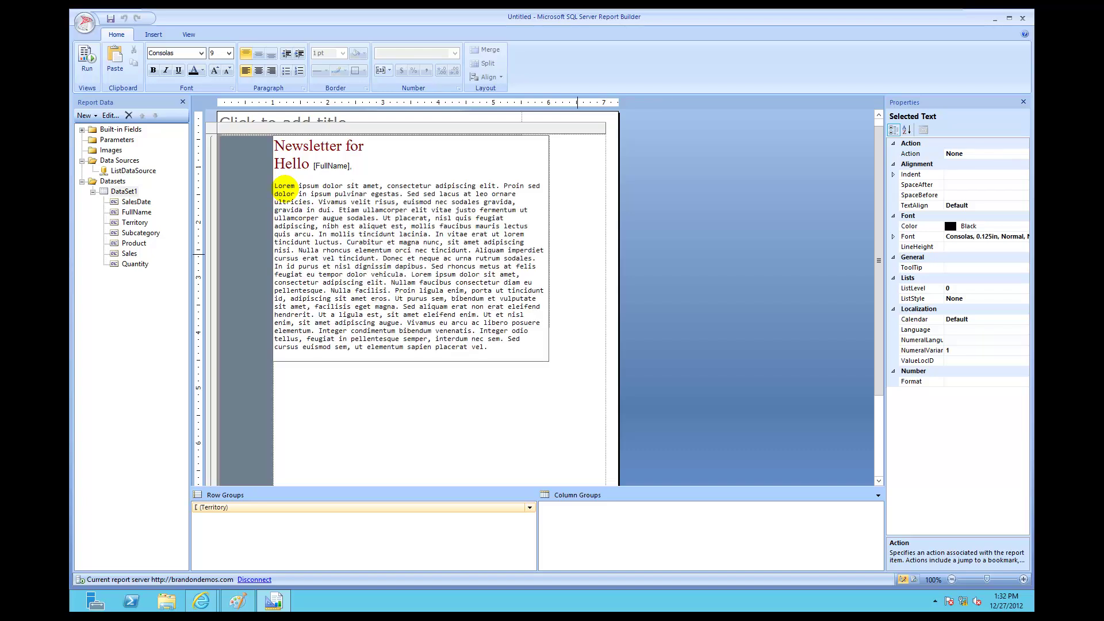
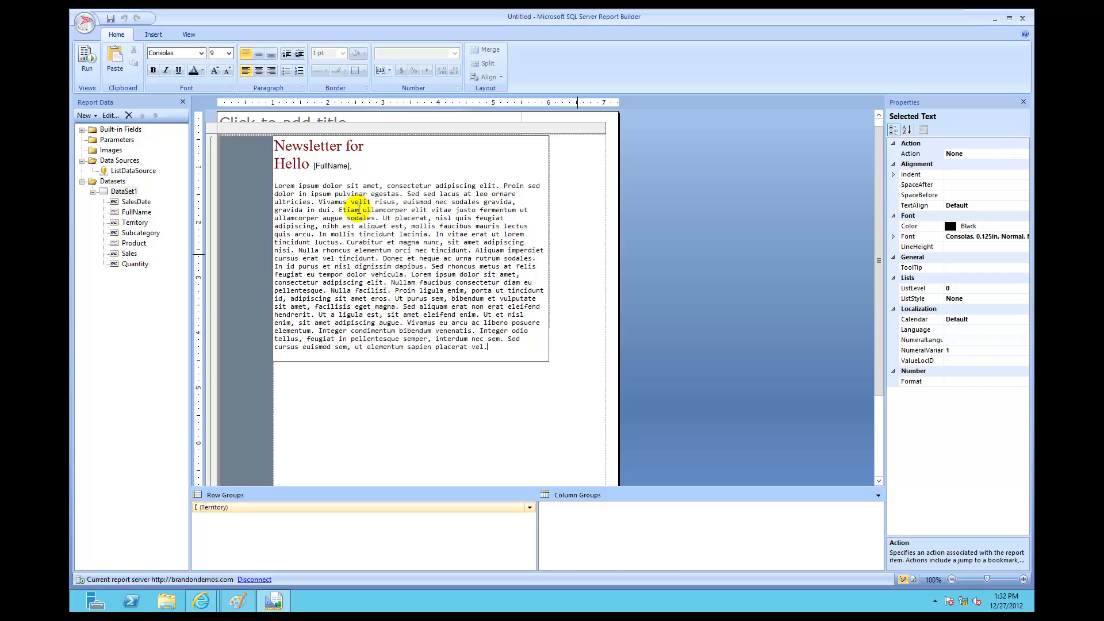
- Set the font size of the whole "Hello [FullName]," greeting line to 16pt in its text properties
{"action": "left_click_drag", "start_coordinate": [351, 166], "coordinate": [264, 165]}
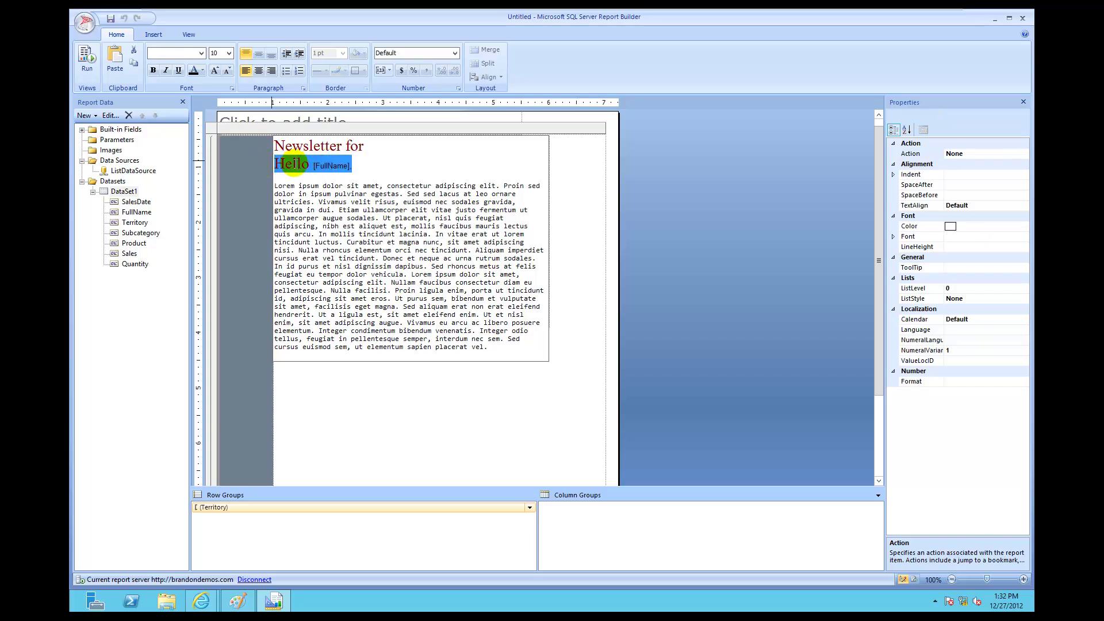
{"action": "right_click", "coordinate": [294, 165]}
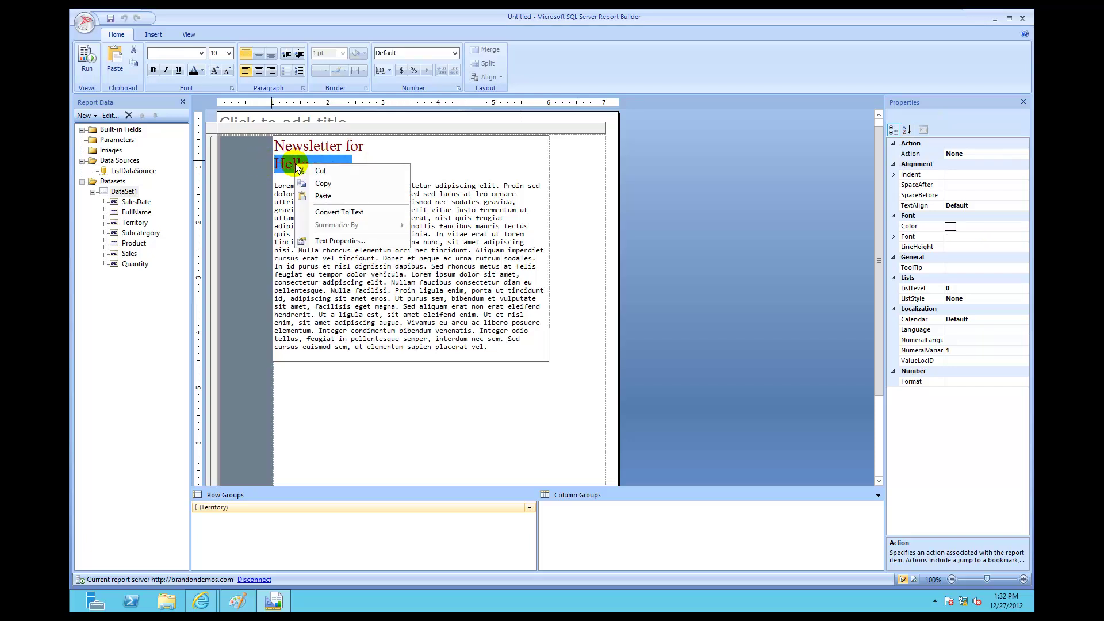
{"action": "left_click", "coordinate": [335, 240]}
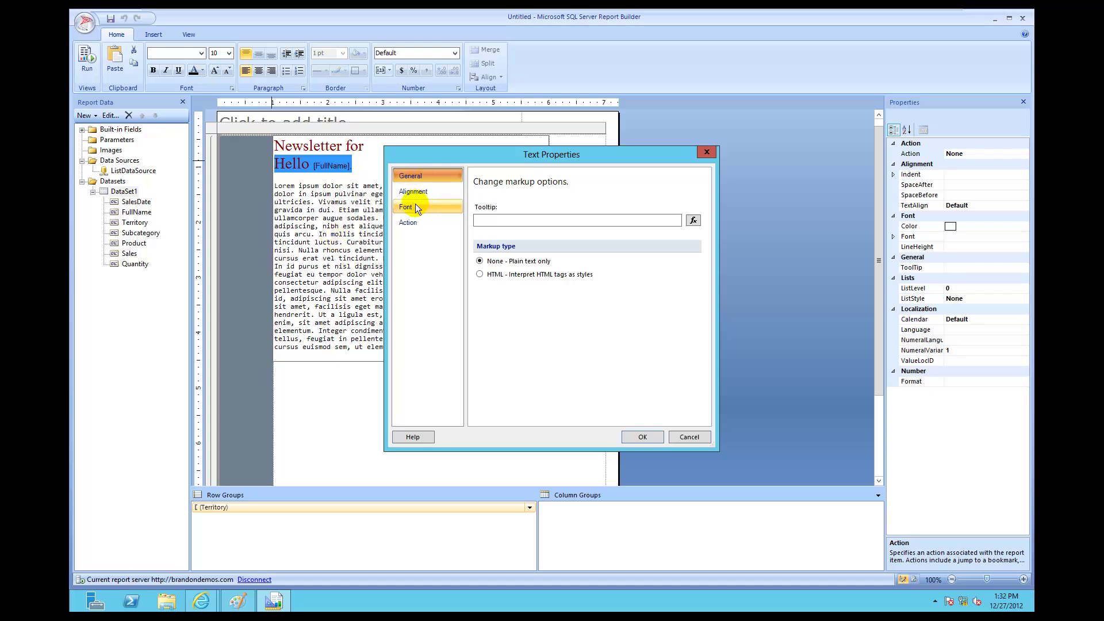
{"action": "left_click", "coordinate": [415, 206]}
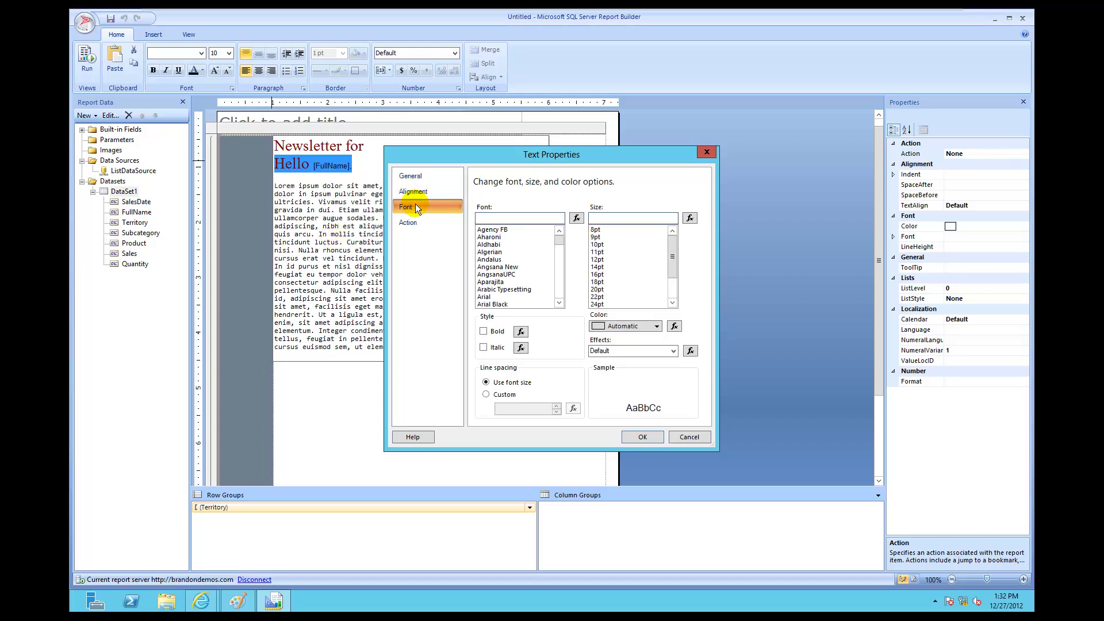
{"action": "left_click", "coordinate": [597, 275]}
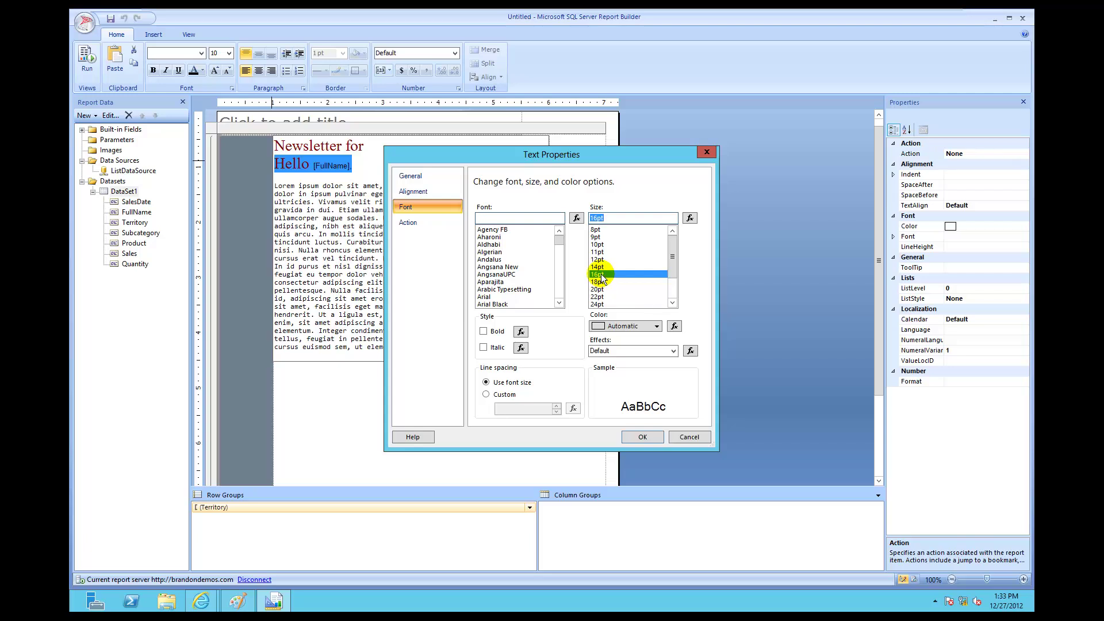
- Set the greeting line's text colour to SlateGray from the standard colour palette and apply the text properties
{"action": "left_click", "coordinate": [657, 327]}
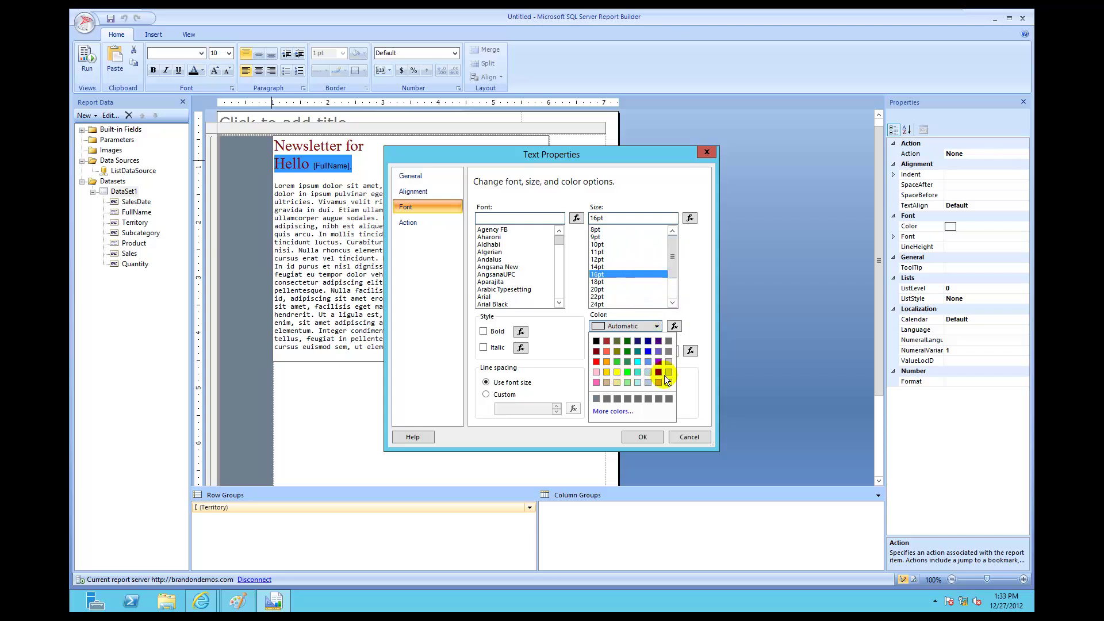
{"action": "left_click", "coordinate": [613, 411]}
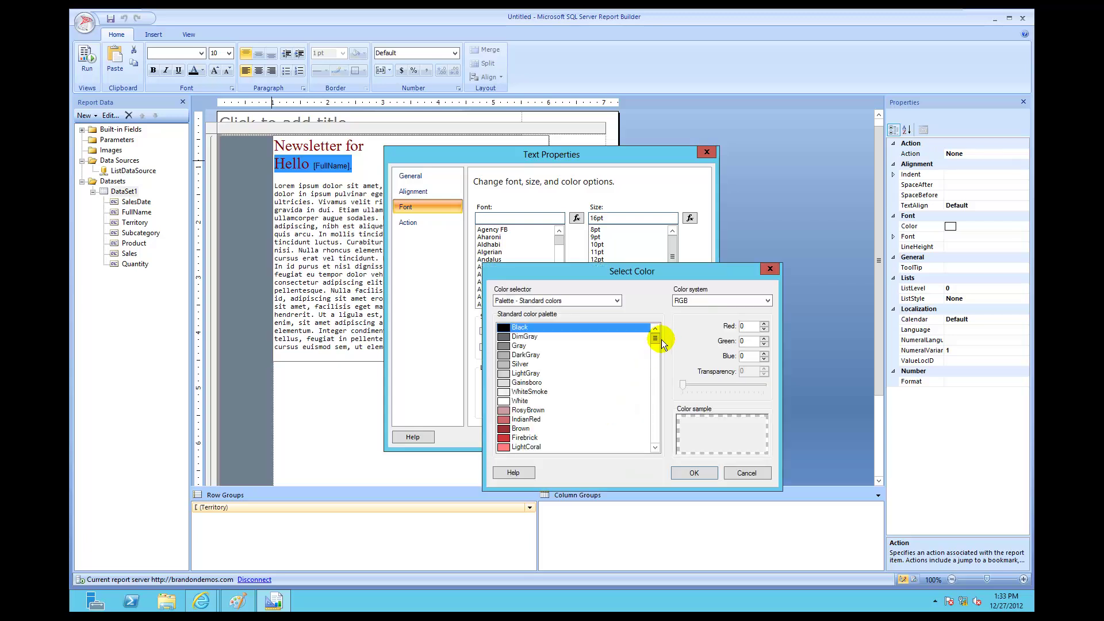
{"action": "left_click_drag", "start_coordinate": [656, 340], "coordinate": [656, 418]}
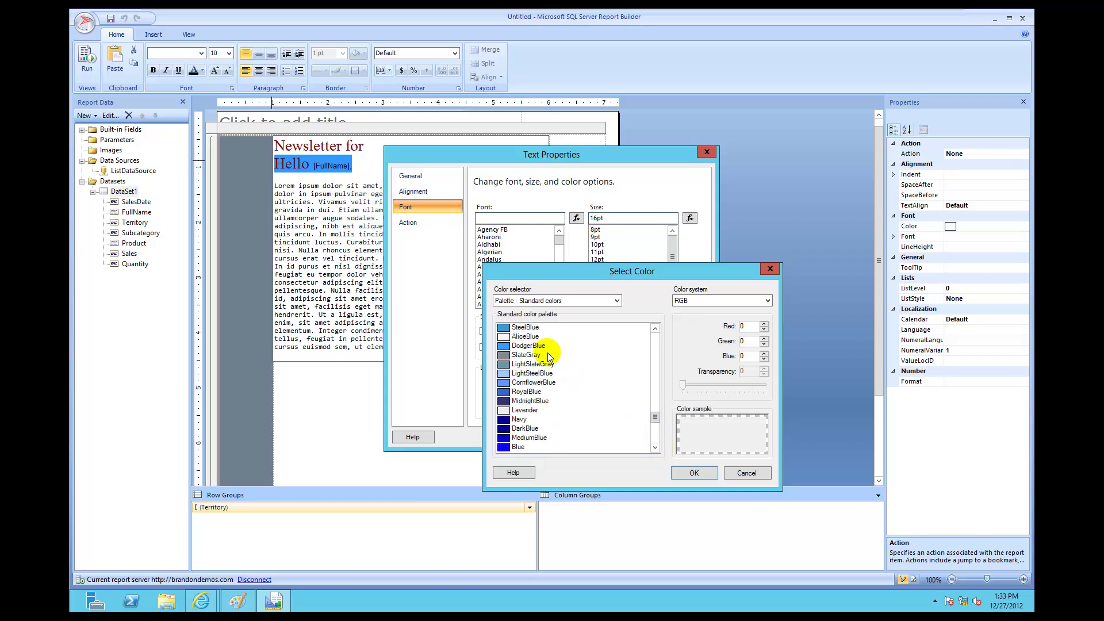
{"action": "left_click", "coordinate": [548, 354]}
{"action": "left_click", "coordinate": [694, 473]}
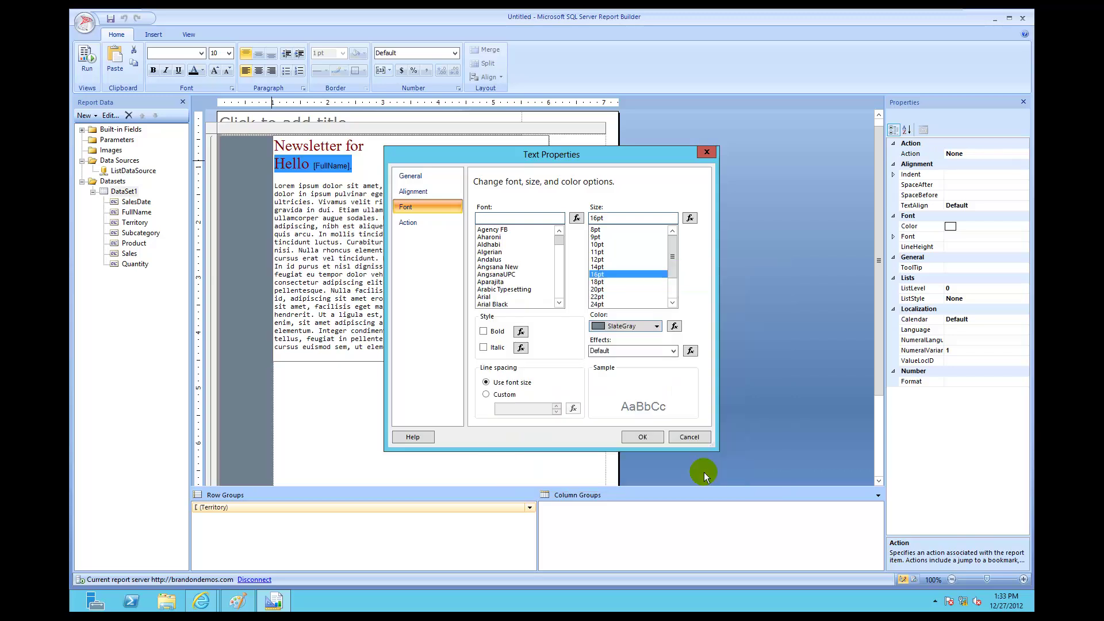
{"action": "left_click", "coordinate": [660, 435]}
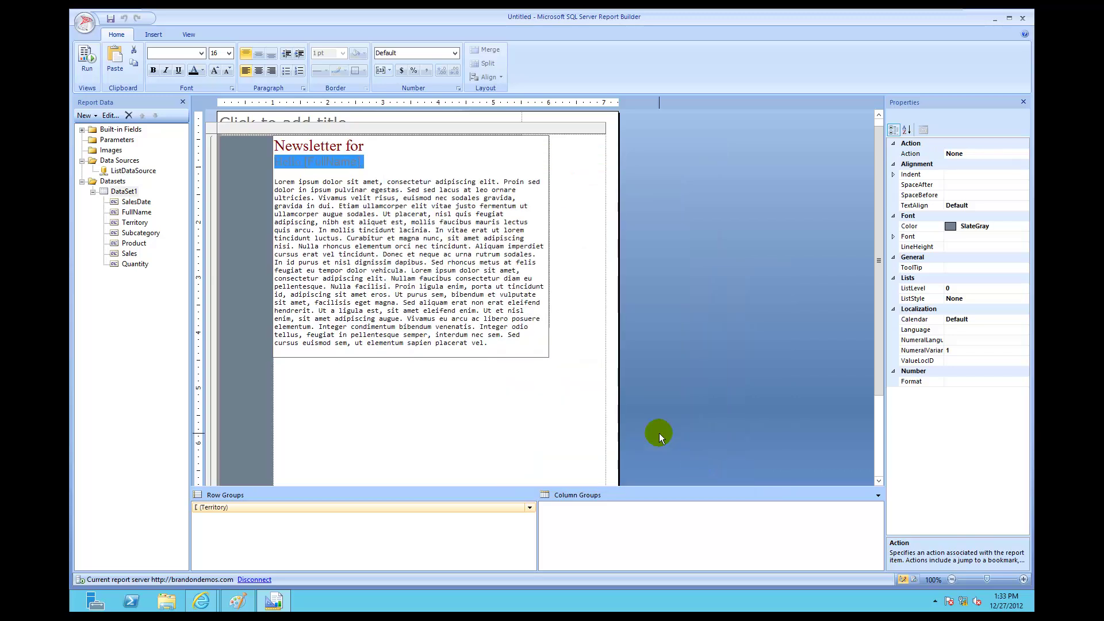
{"action": "left_click", "coordinate": [444, 173]}
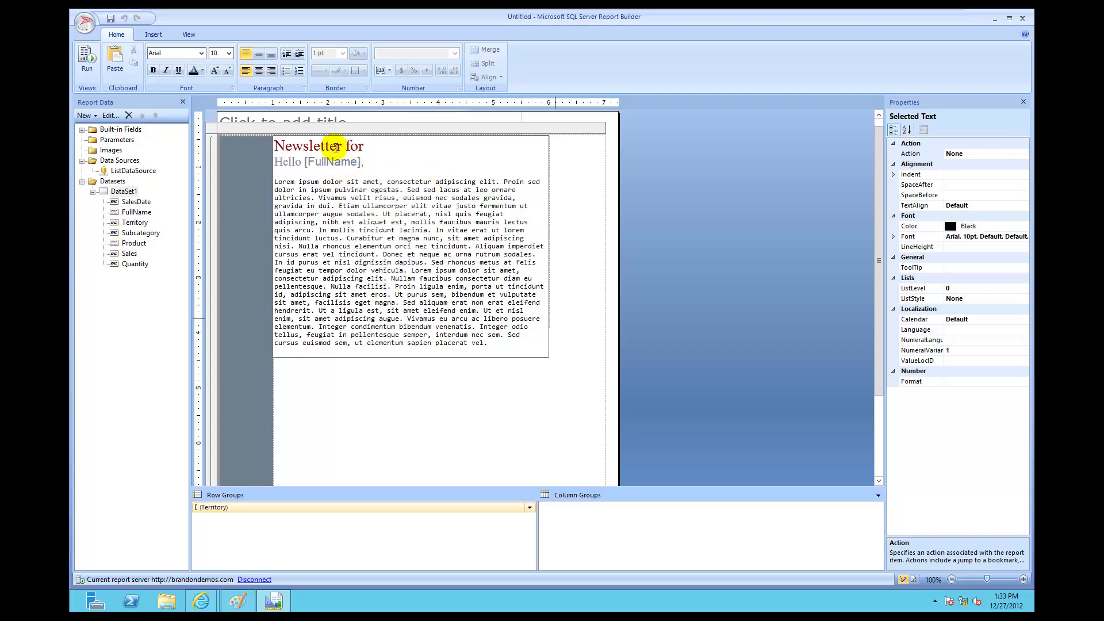
- Change the font of the whole Lorem ipsum body text to Arial
{"action": "left_click_drag", "start_coordinate": [337, 148], "coordinate": [74, 320]}
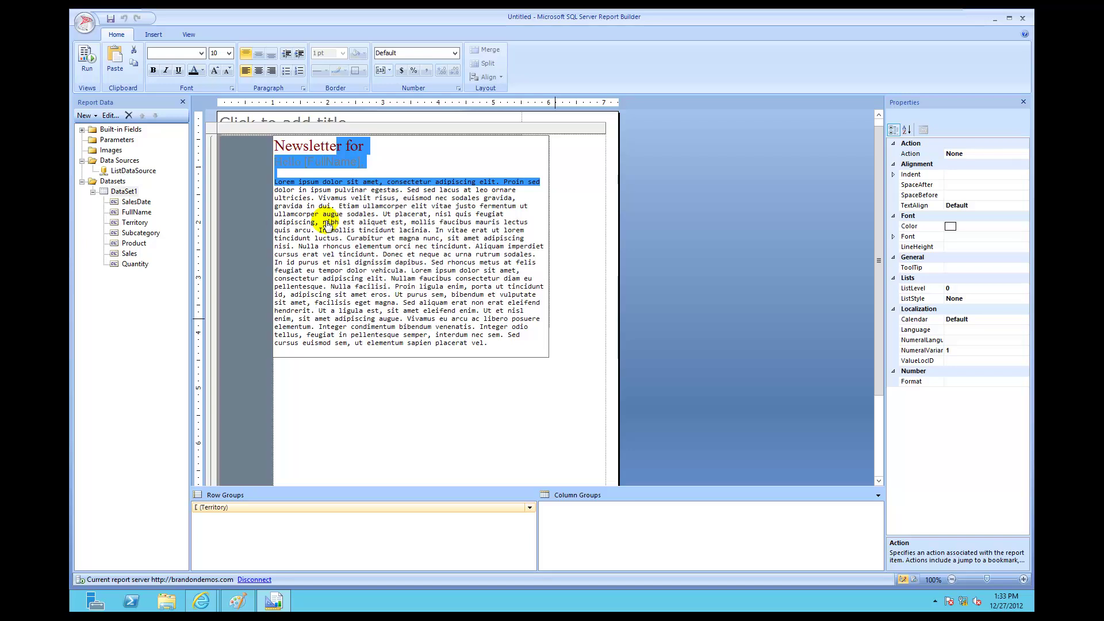
{"action": "left_click_drag", "start_coordinate": [275, 182], "coordinate": [510, 349]}
{"action": "right_click", "coordinate": [437, 296]}
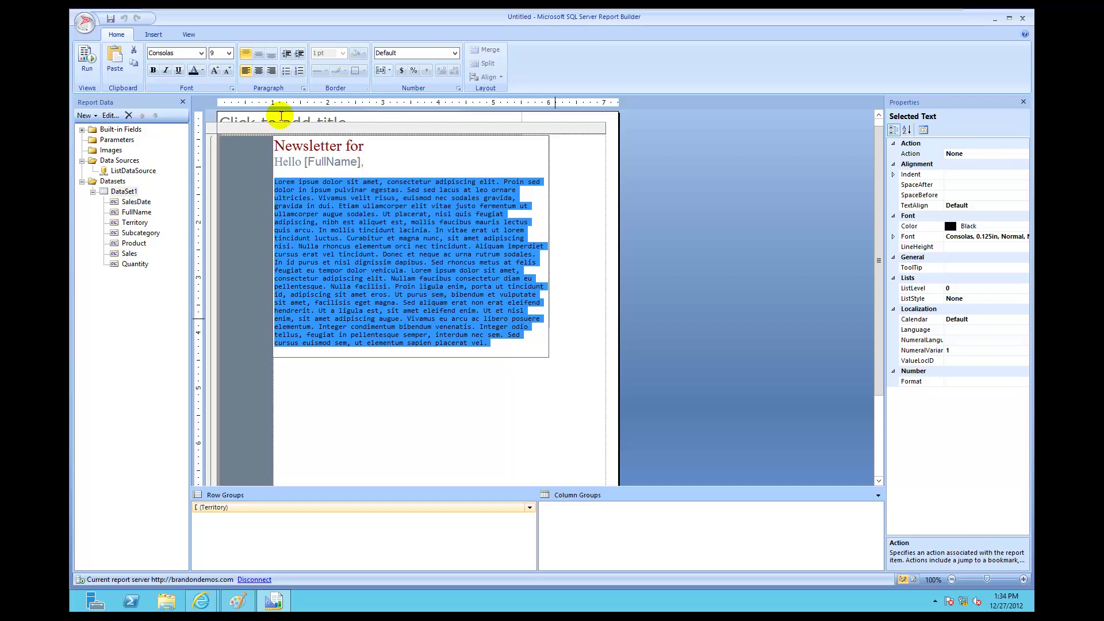
{"action": "left_click", "coordinate": [202, 53]}
{"action": "left_click_drag", "start_coordinate": [201, 121], "coordinate": [201, 86]}
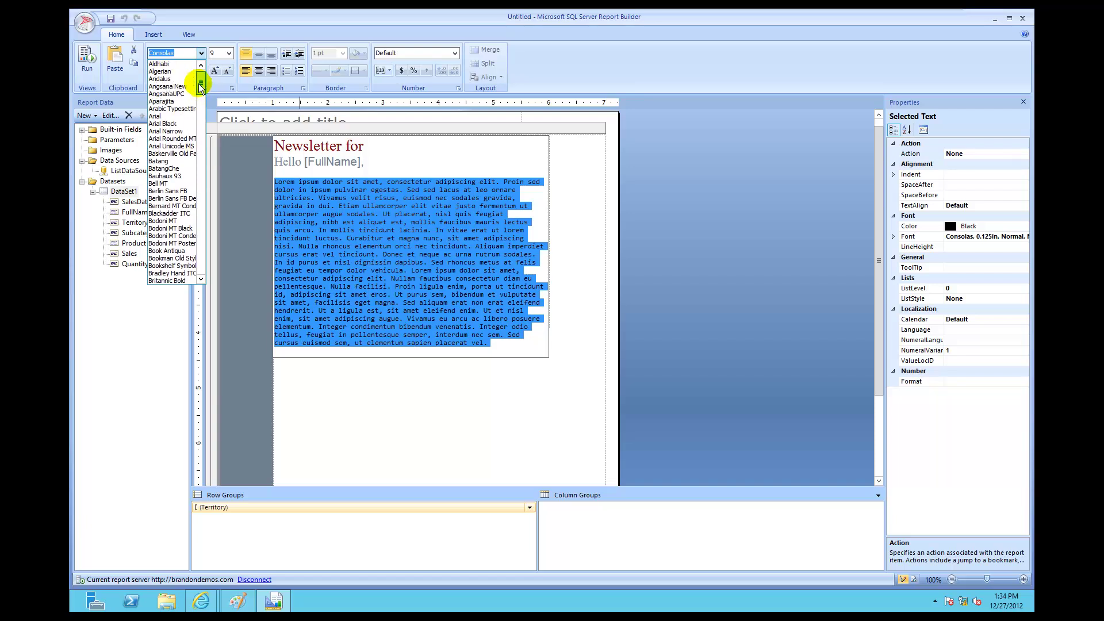
{"action": "left_click", "coordinate": [194, 116]}
- Set the Lorem ipsum body text to size 10 with the colour Black
{"action": "left_click", "coordinate": [227, 54]}
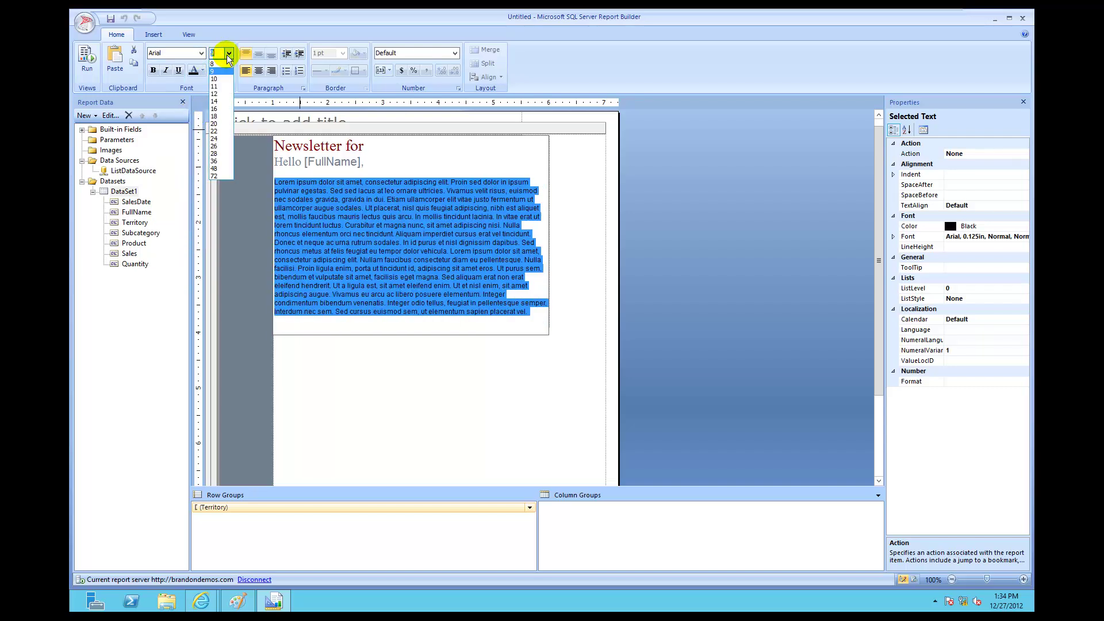
{"action": "left_click", "coordinate": [225, 76]}
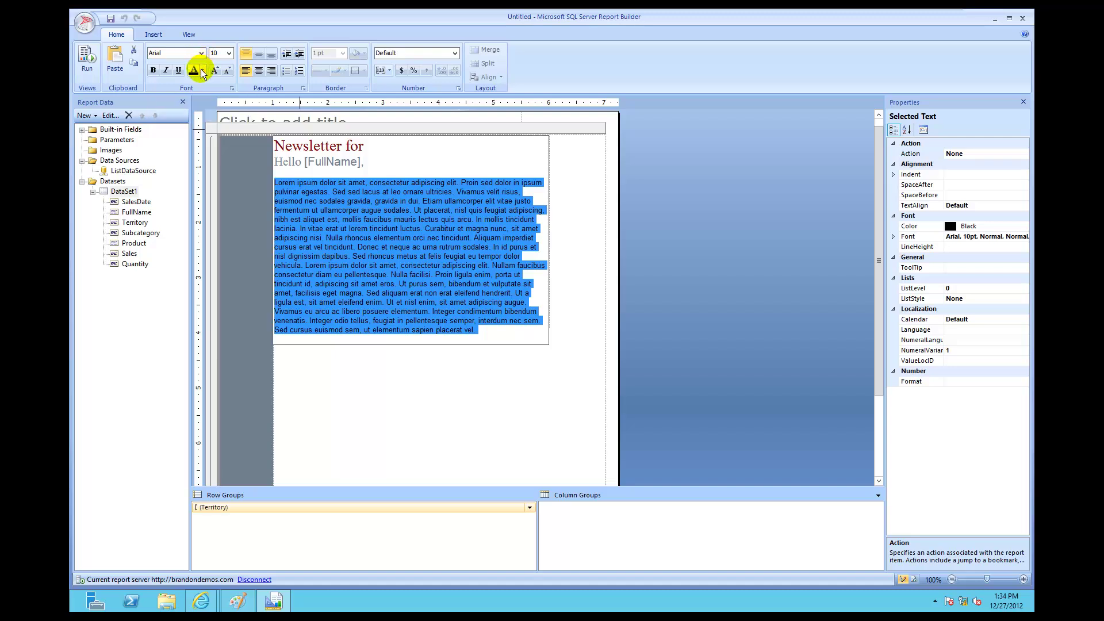
{"action": "left_click", "coordinate": [202, 71]}
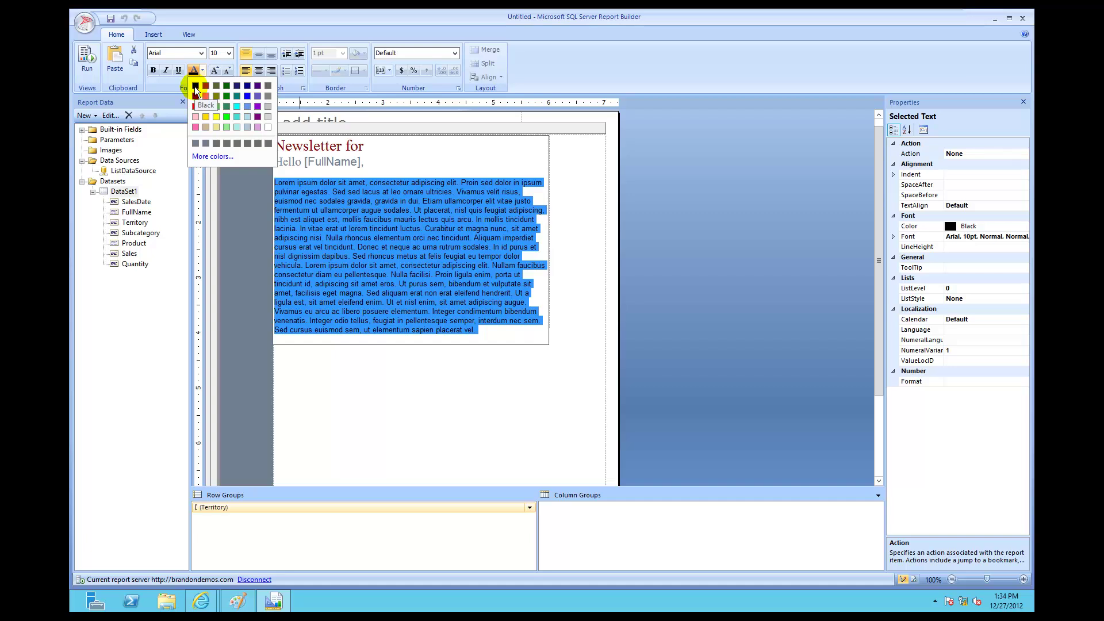
{"action": "left_click", "coordinate": [194, 86]}
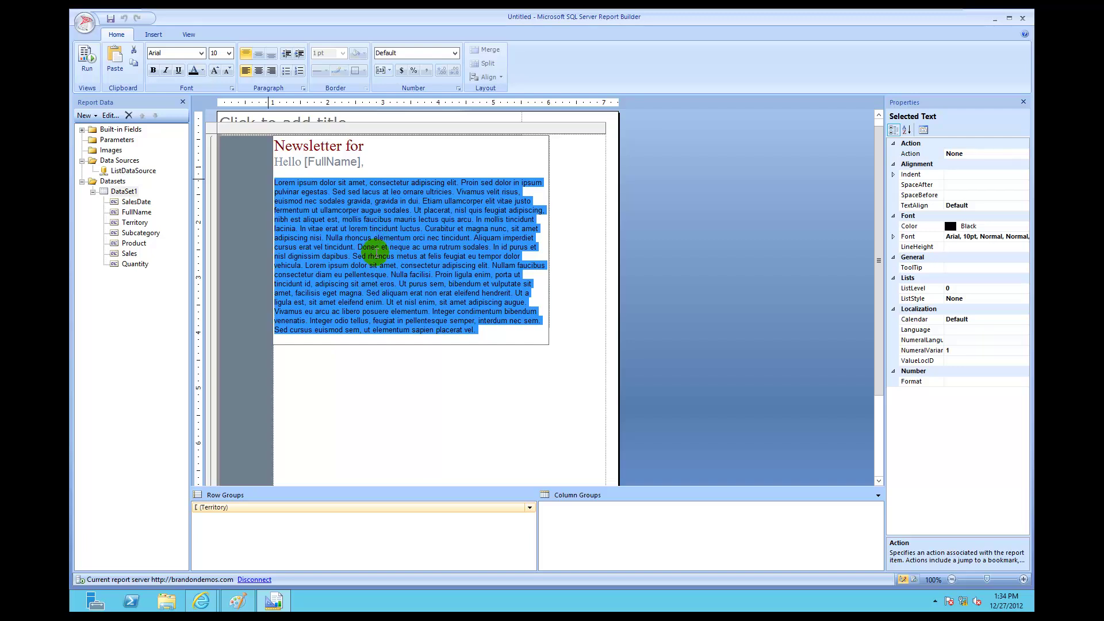
- Add a paragraph after a blank line below the body text reading "Congratulations on your total sales of" followed by the Sales field
{"action": "left_click", "coordinate": [498, 332]}
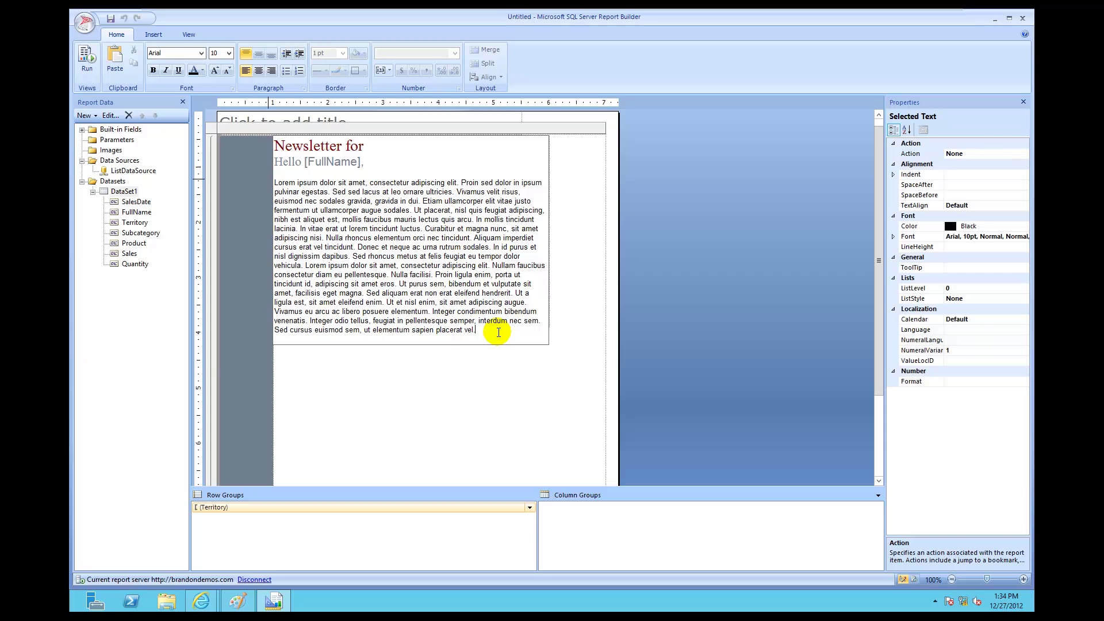
{"action": "key", "text": "Return"}
{"action": "key", "text": "Return"}
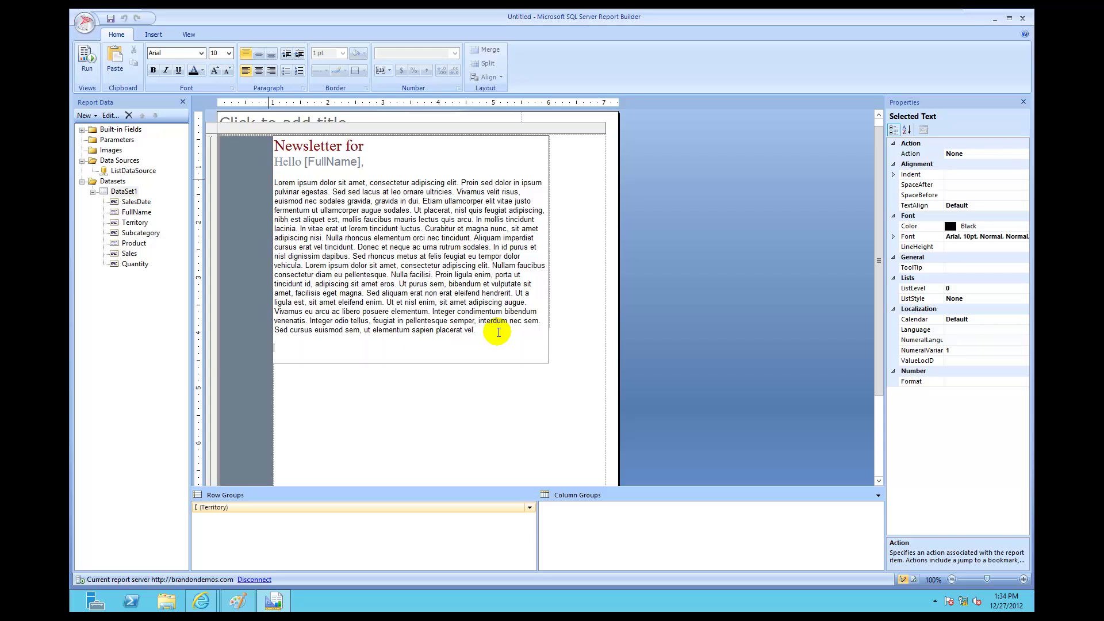
{"action": "type", "text": "Congratulations on you"}
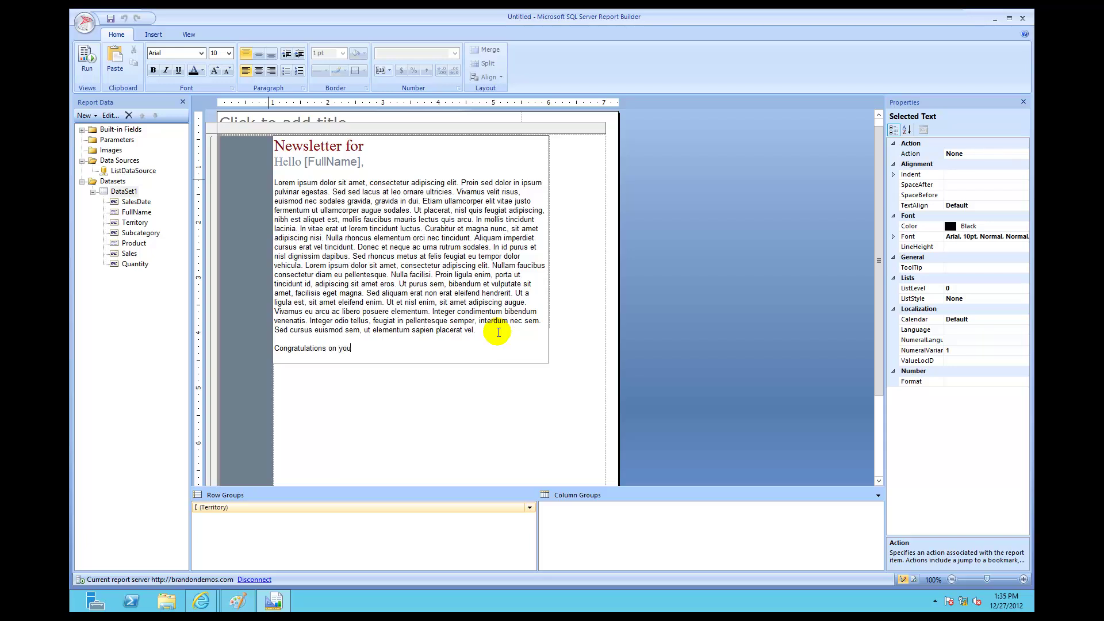
{"action": "type", "text": "r total sales of"}
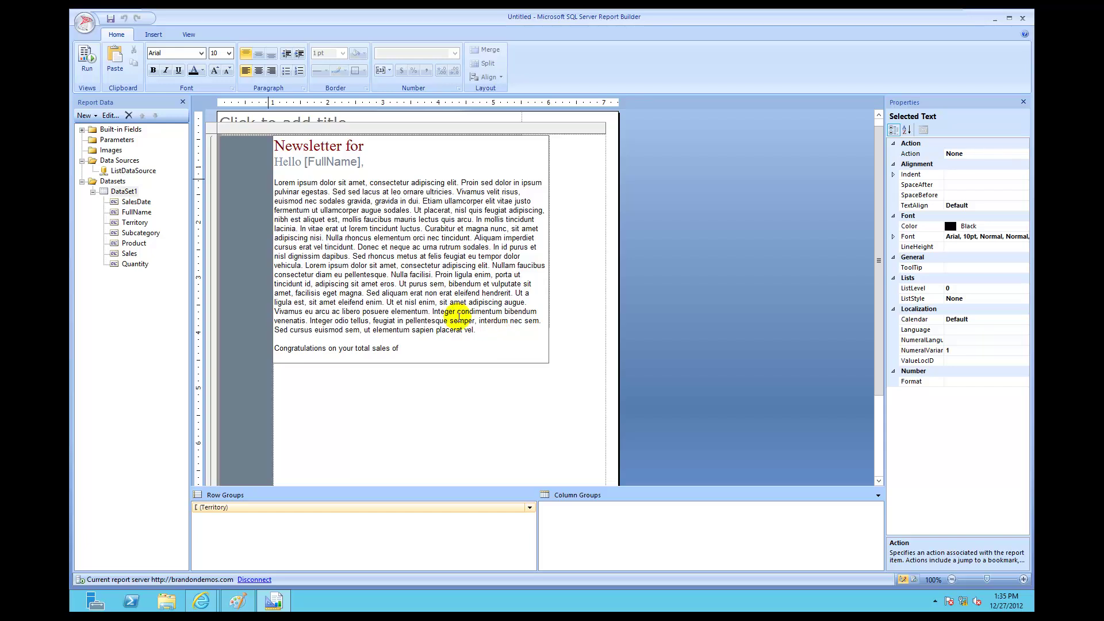
{"action": "left_click_drag", "start_coordinate": [135, 254], "coordinate": [406, 345]}
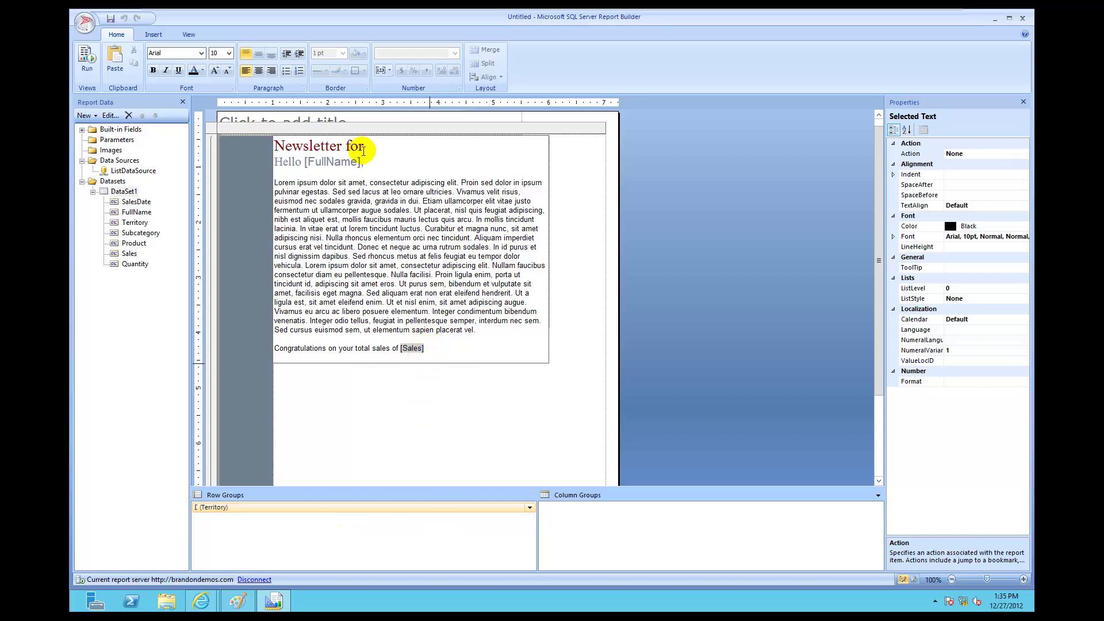
{"action": "left_click", "coordinate": [413, 348]}
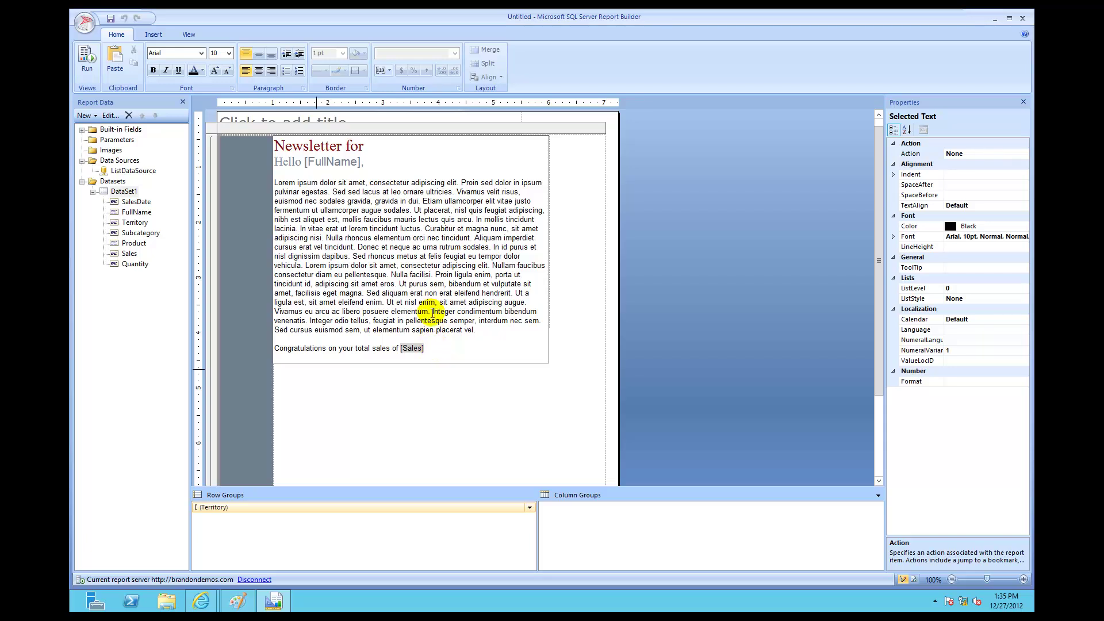
{"action": "left_click", "coordinate": [441, 367]}
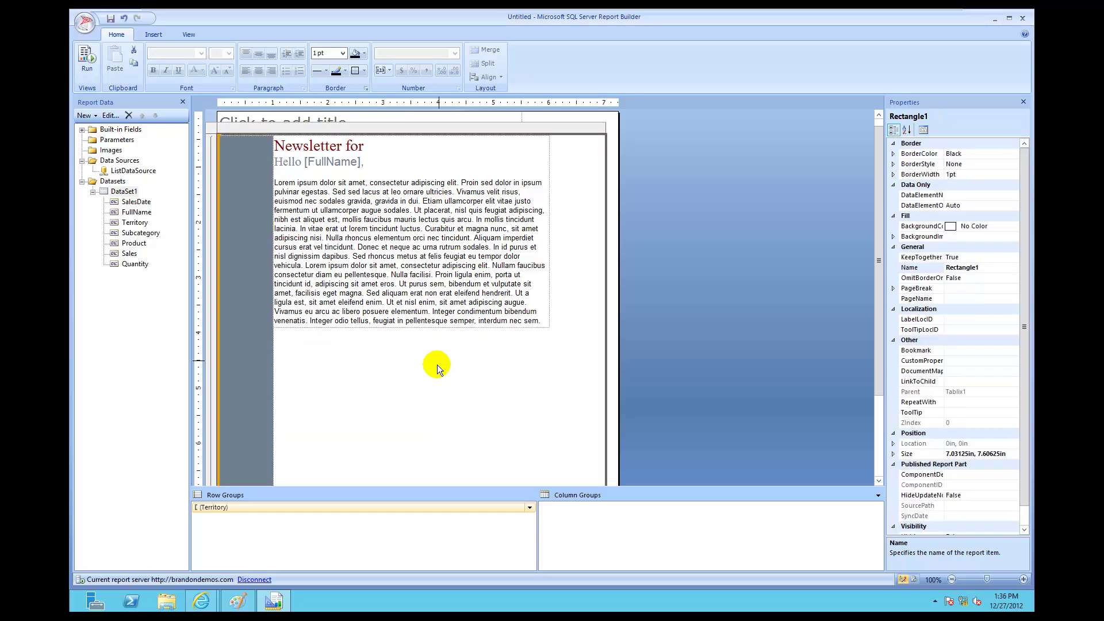
- Format the whole congratulations line, including [Sales], with font size 16 and the colour Maroon
{"action": "left_click", "coordinate": [431, 274]}
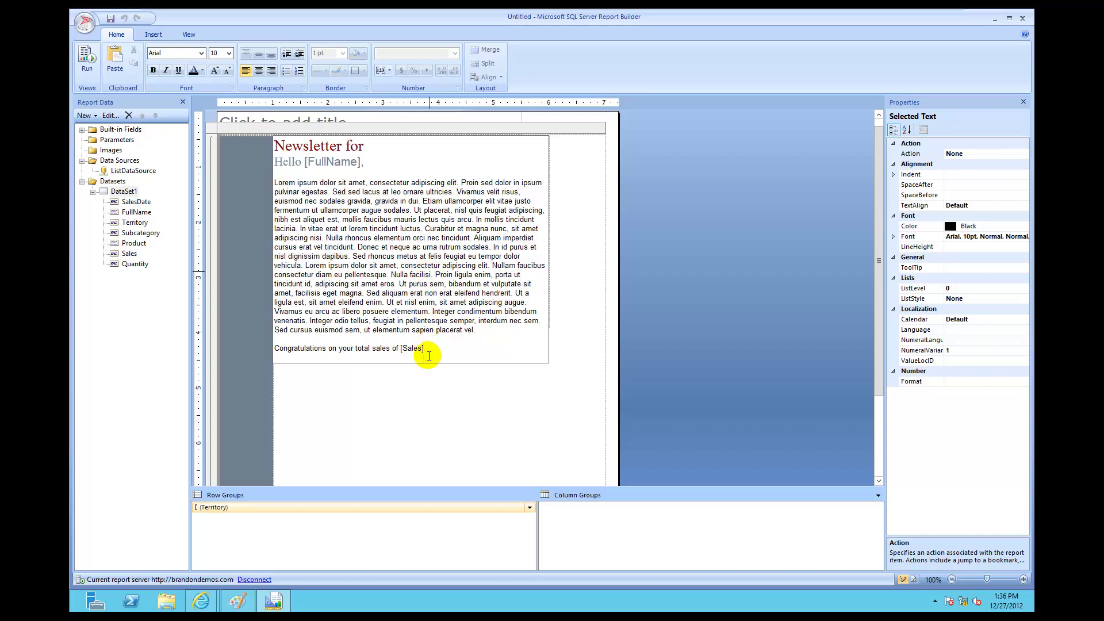
{"action": "left_click", "coordinate": [285, 360]}
{"action": "left_click_drag", "start_coordinate": [286, 361], "coordinate": [271, 347]}
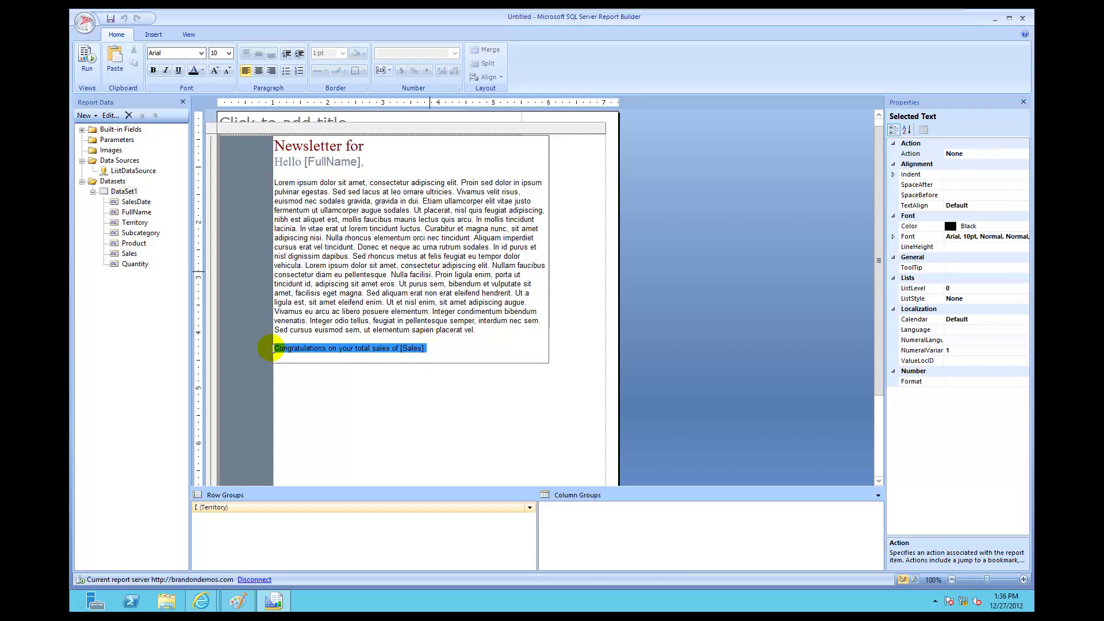
{"action": "left_click", "coordinate": [229, 53]}
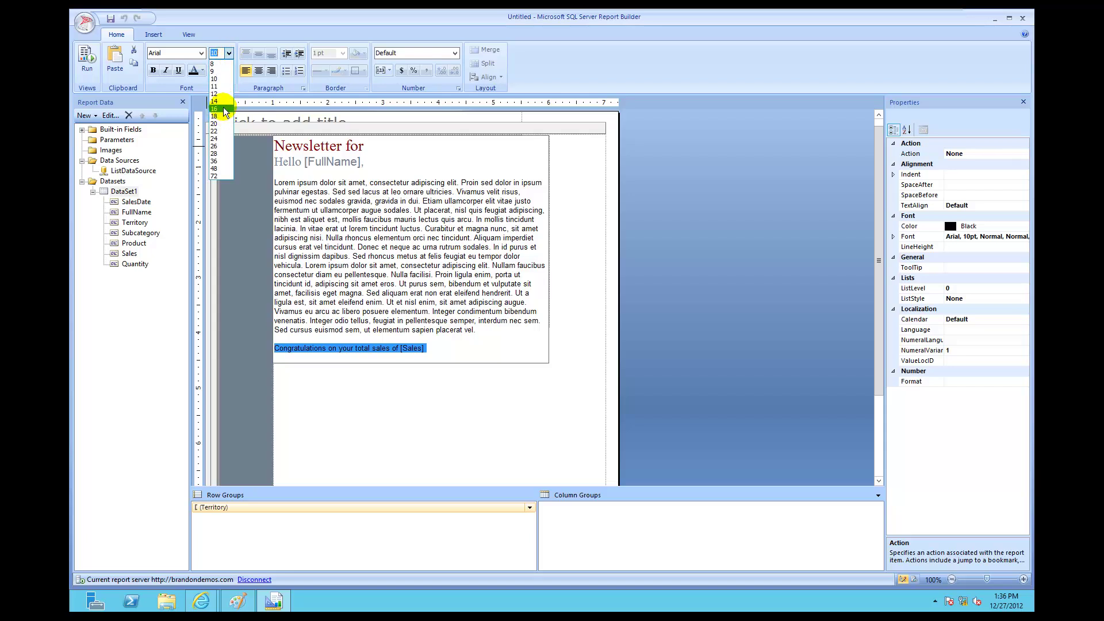
{"action": "left_click", "coordinate": [223, 109]}
{"action": "left_click", "coordinate": [204, 71]}
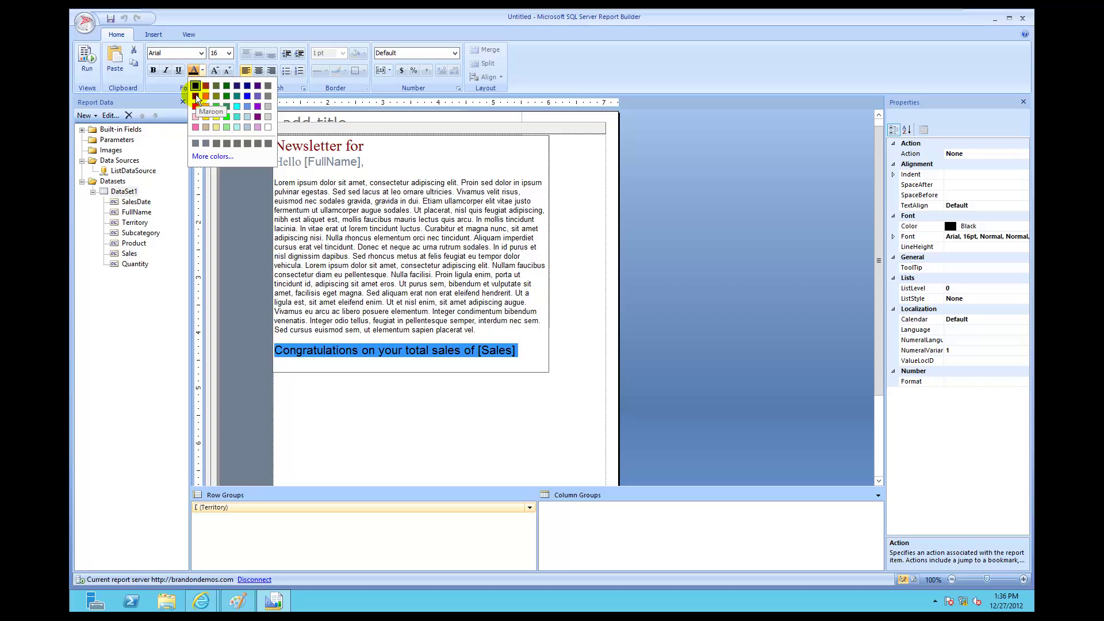
{"action": "left_click", "coordinate": [196, 96]}
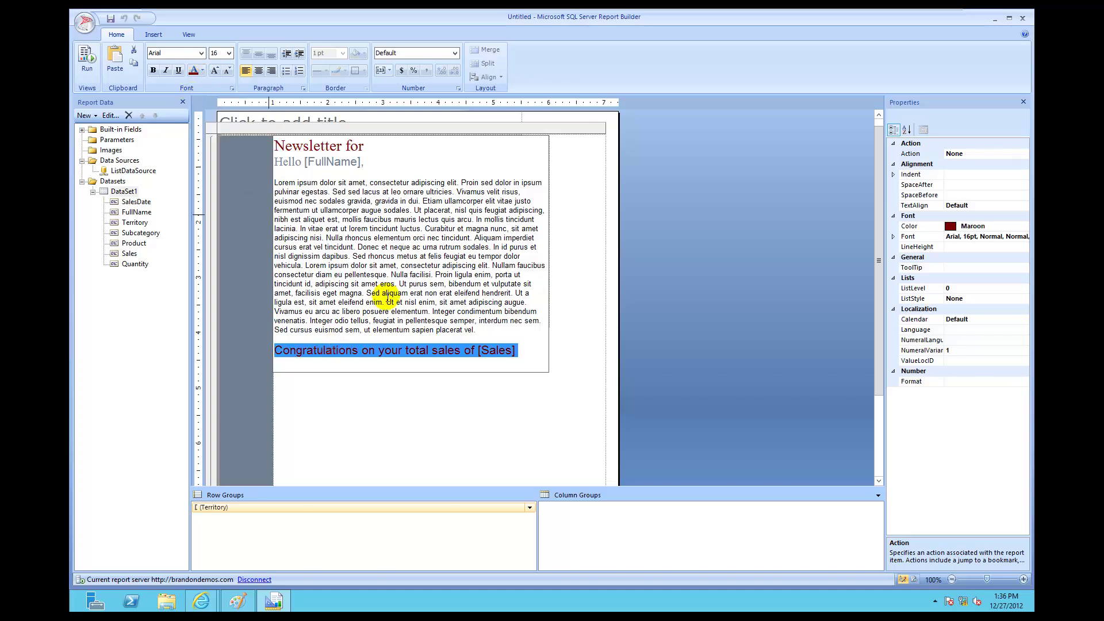
{"action": "left_click", "coordinate": [426, 397]}
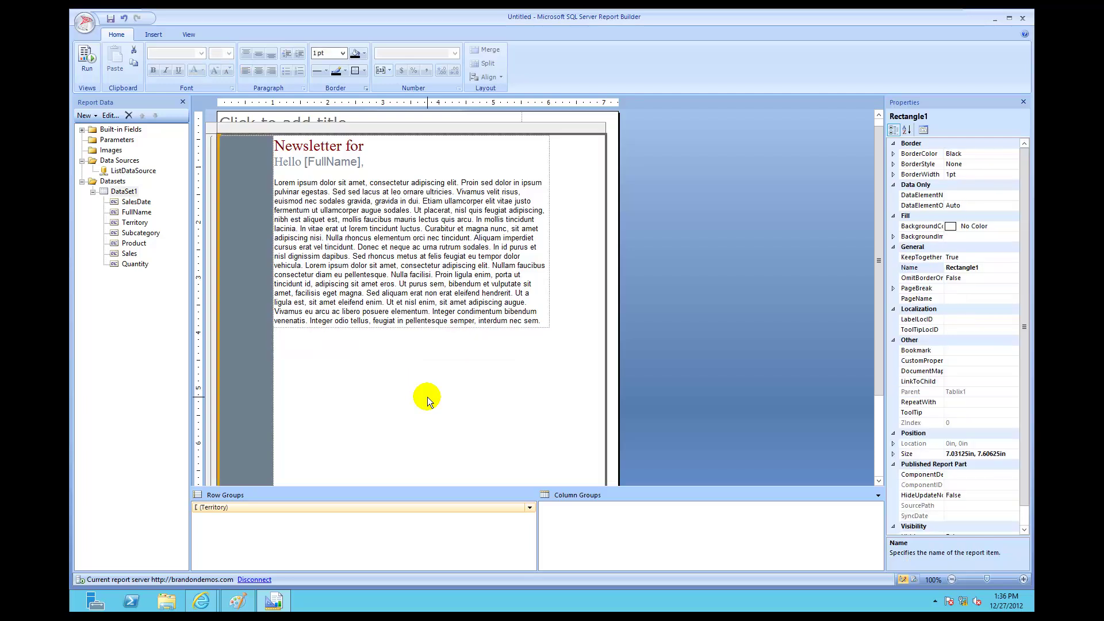
- Change the [Sales] placeholder's expression in the congratulations line to =Sum(Fields!Sales.Value) and format it as Currency
{"action": "left_click", "coordinate": [486, 311]}
{"action": "left_click", "coordinate": [495, 350]}
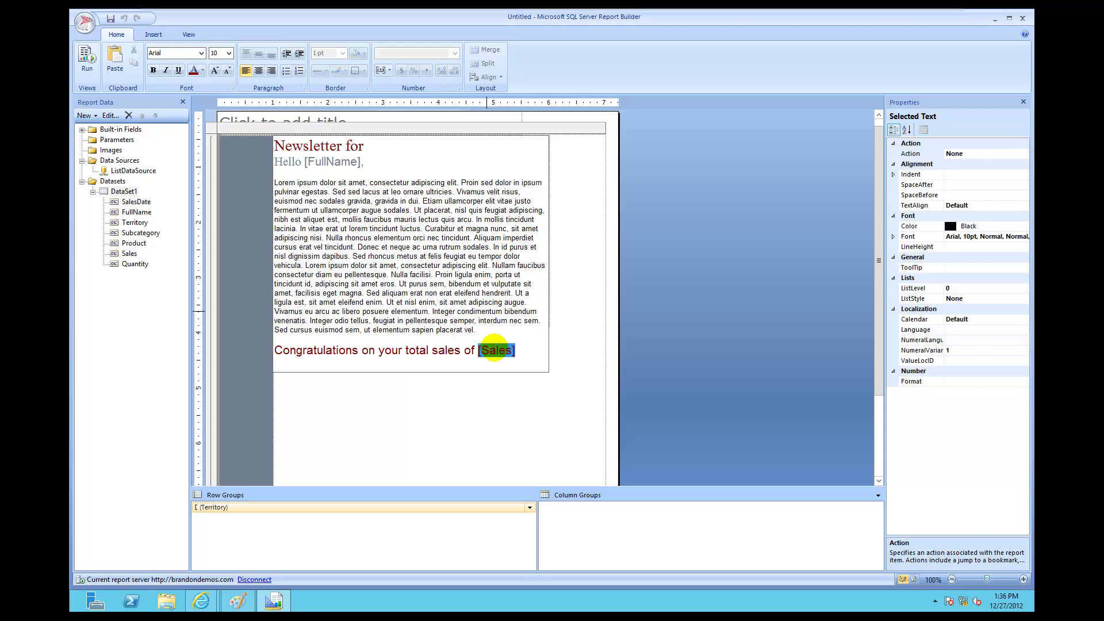
{"action": "right_click", "coordinate": [495, 350]}
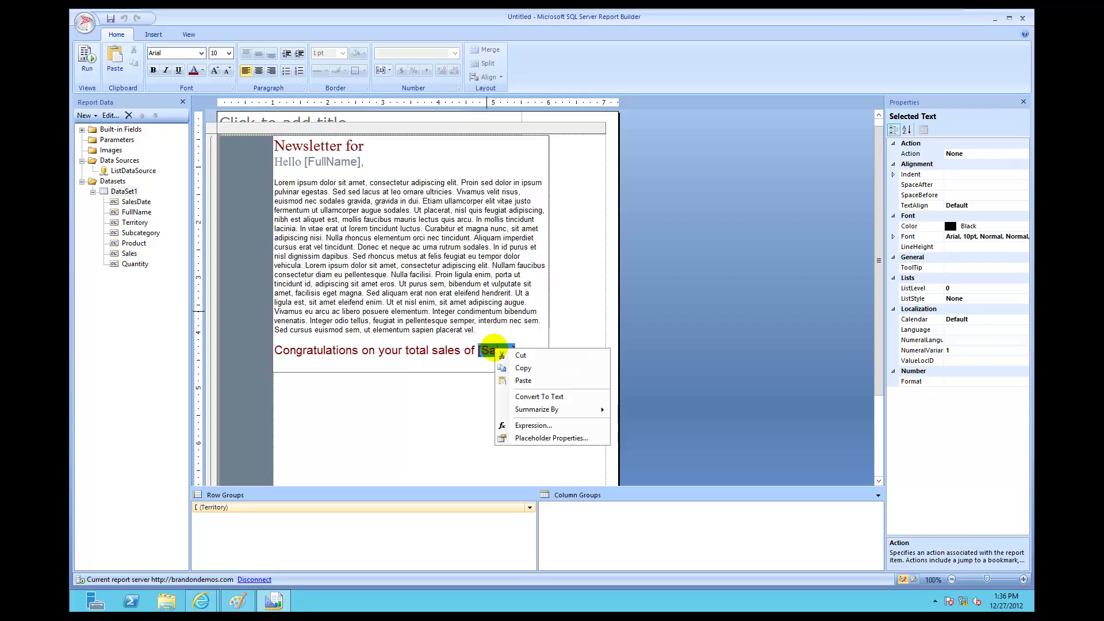
{"action": "left_click", "coordinate": [525, 426]}
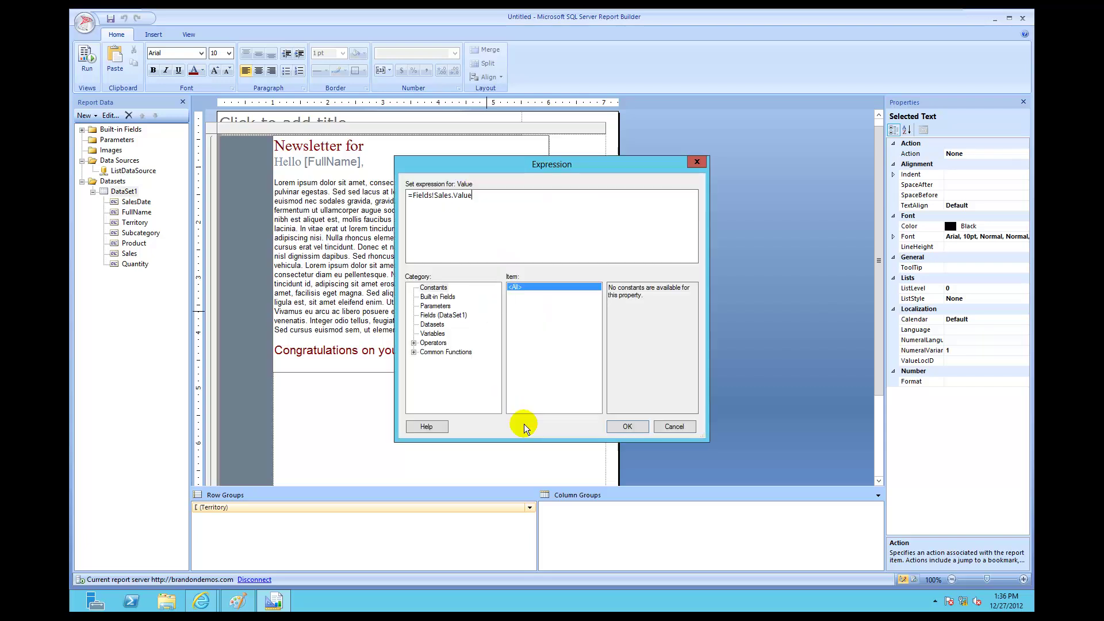
{"action": "left_click", "coordinate": [411, 195]}
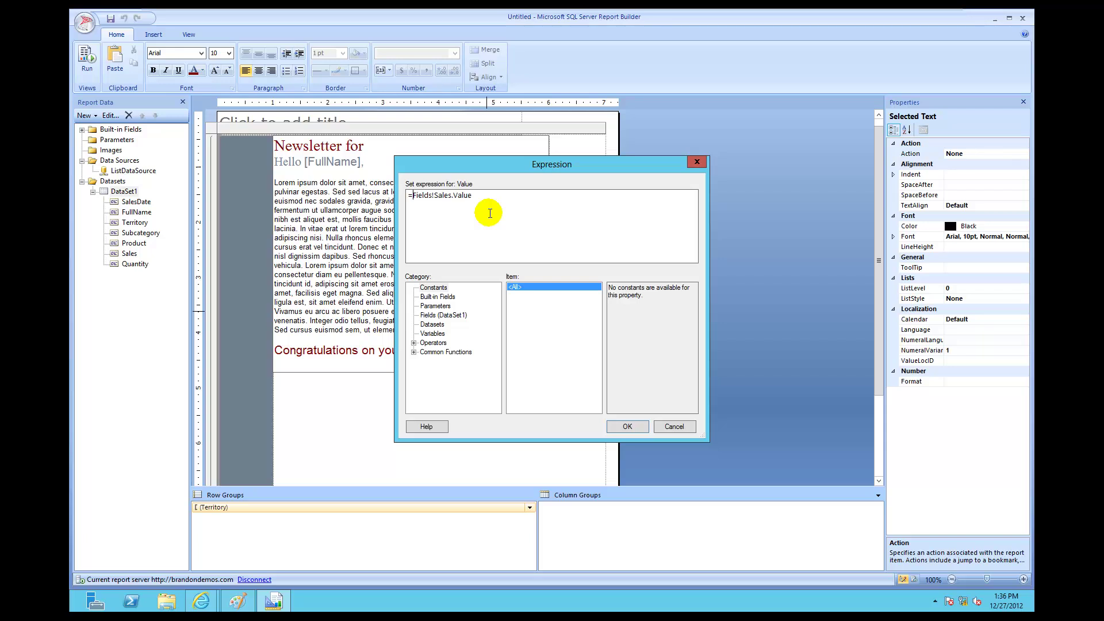
{"action": "type", "text": "Sum("}
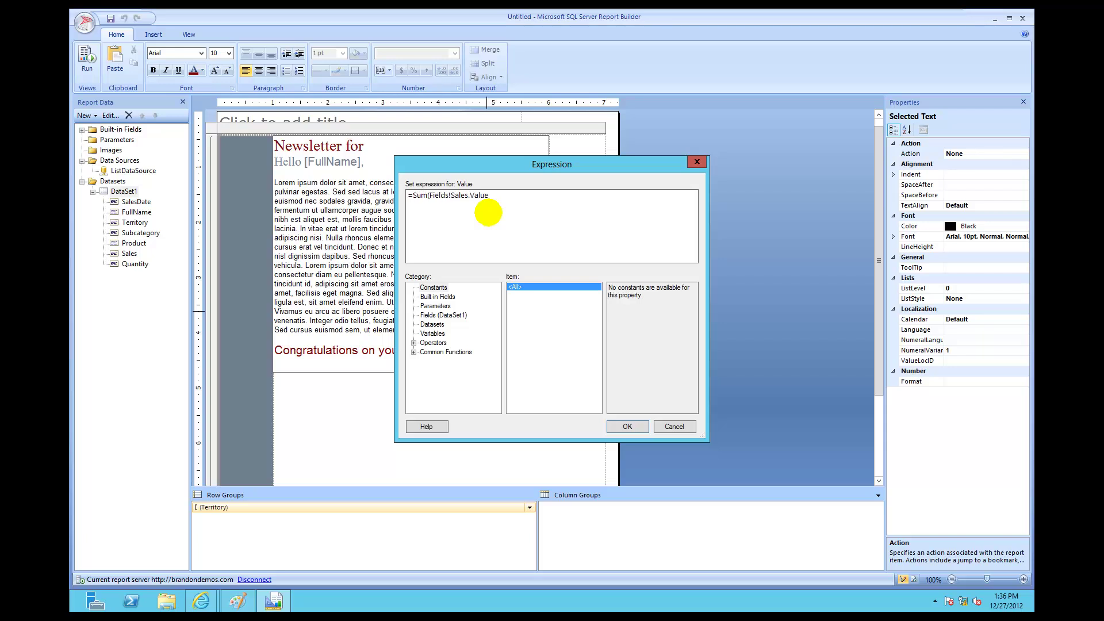
{"action": "left_click", "coordinate": [490, 195]}
{"action": "left_click", "coordinate": [626, 428]}
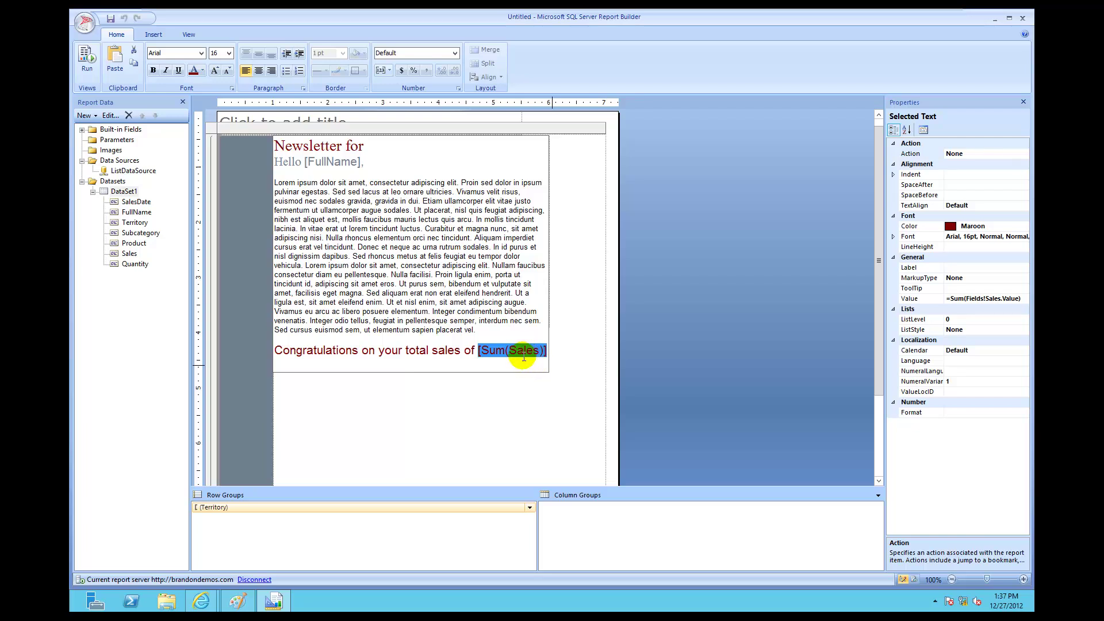
{"action": "left_click", "coordinate": [402, 72]}
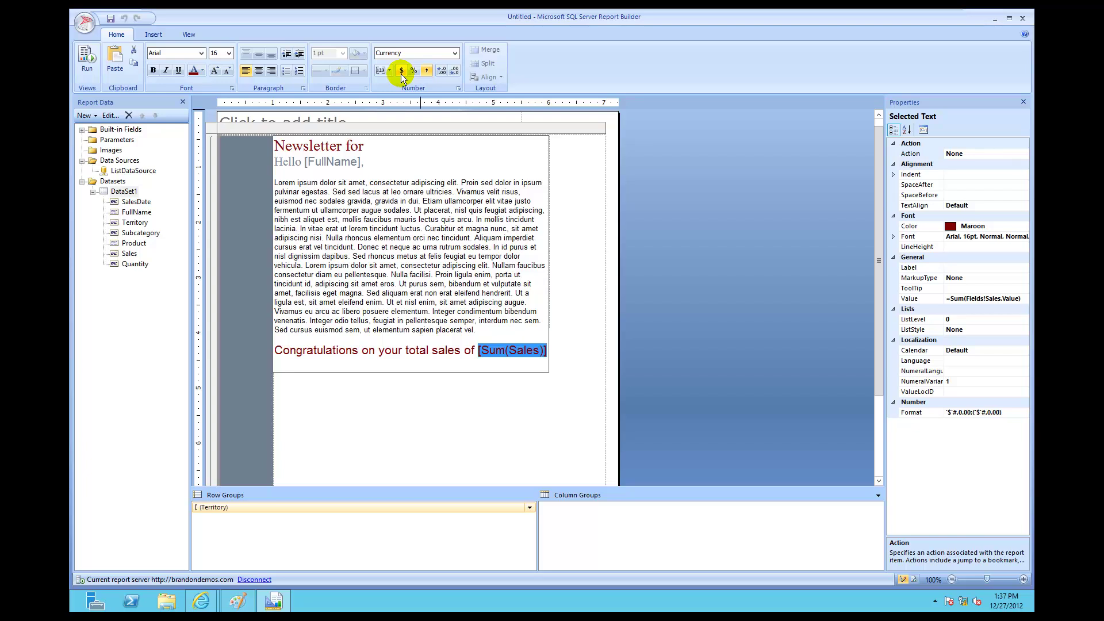
- Delete the empty report title text box above the newsletter
{"action": "left_click", "coordinate": [577, 203]}
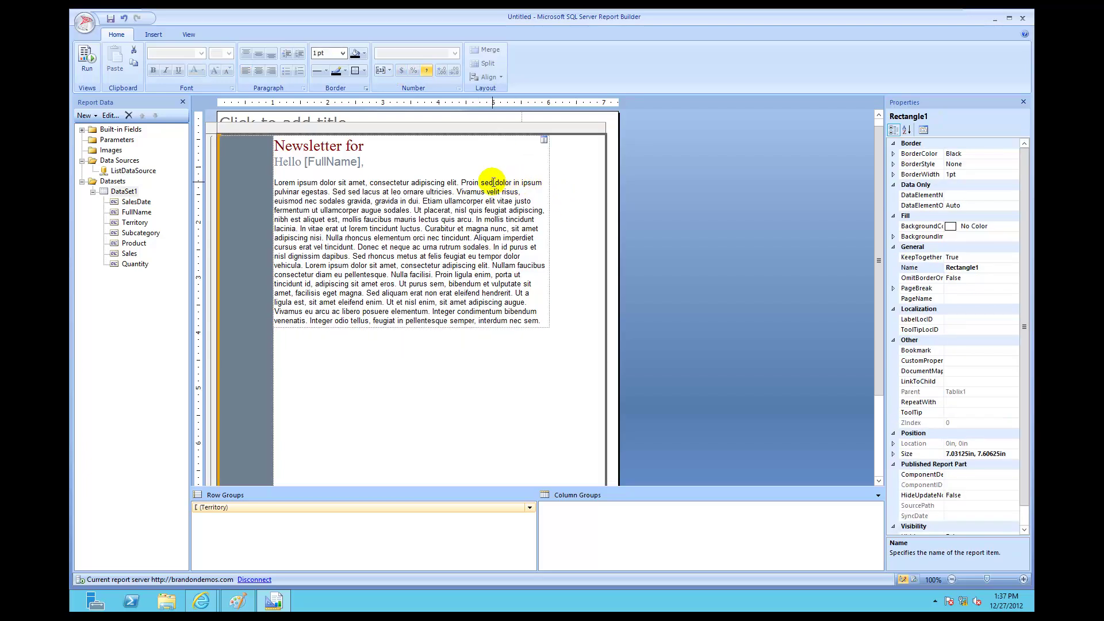
{"action": "left_click", "coordinate": [477, 120]}
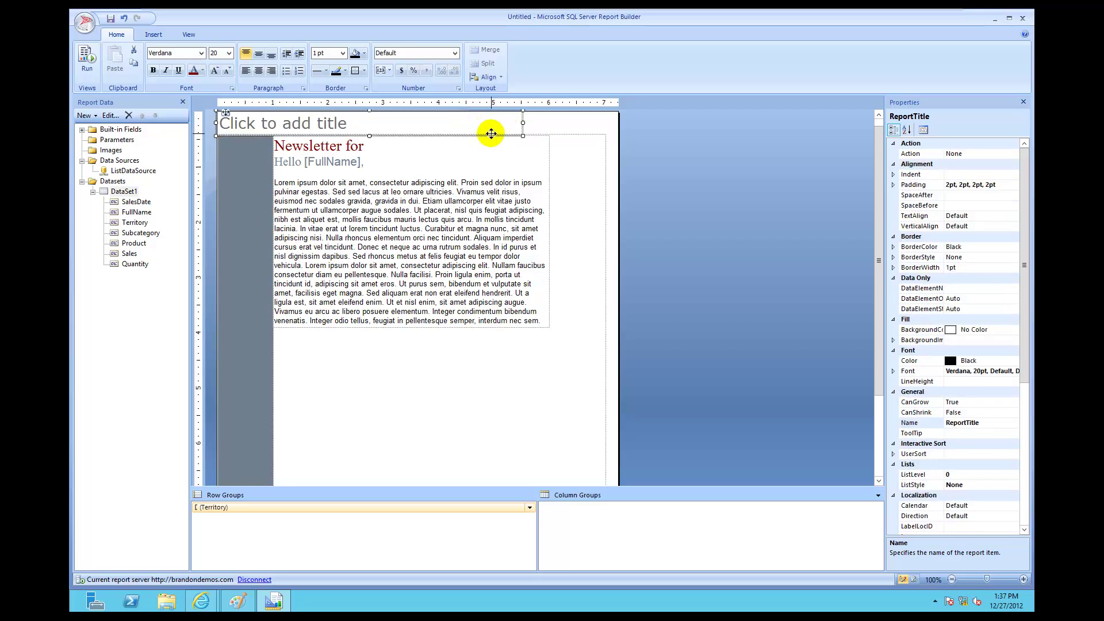
{"action": "key", "text": "Delete"}
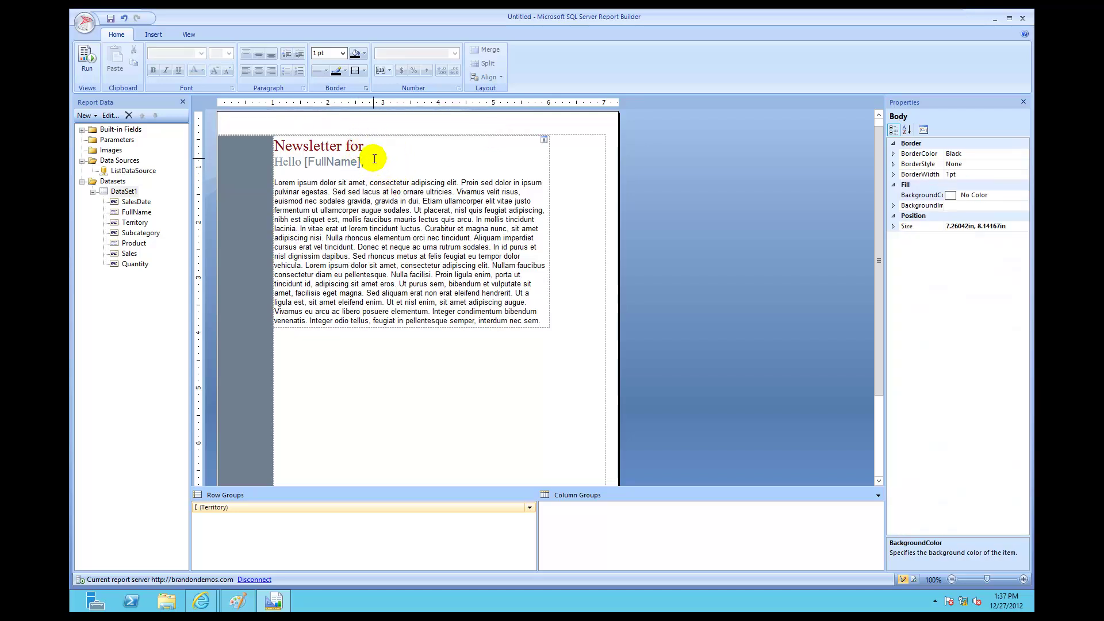
- Run the report, page through the newsletters to check each greeting and sales total, and return to the design view
{"action": "left_click", "coordinate": [88, 58]}
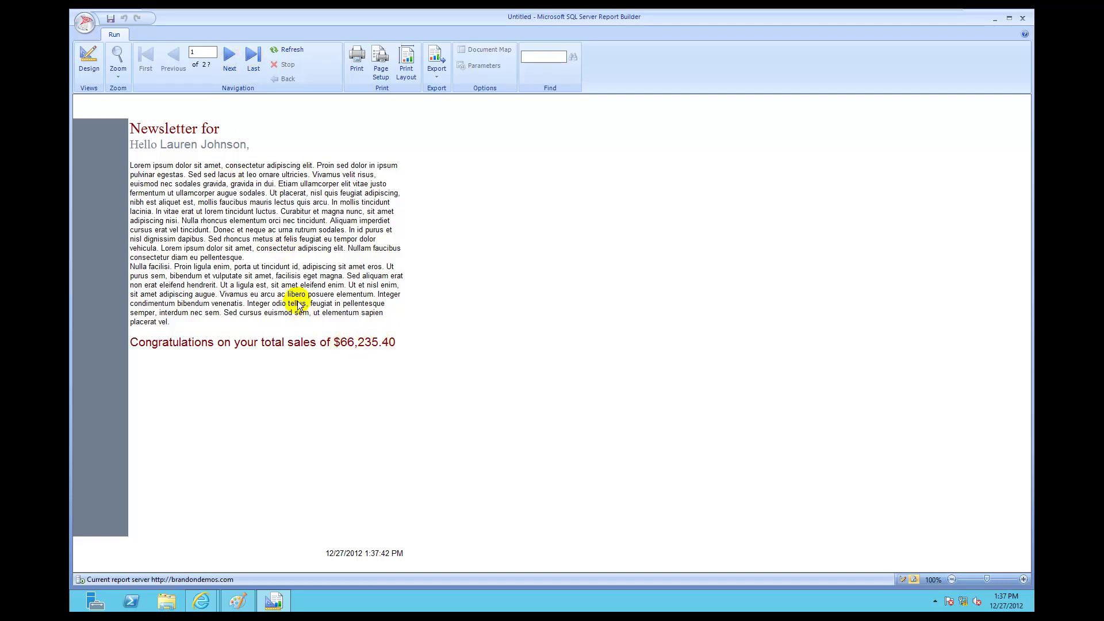
{"action": "left_click", "coordinate": [230, 55]}
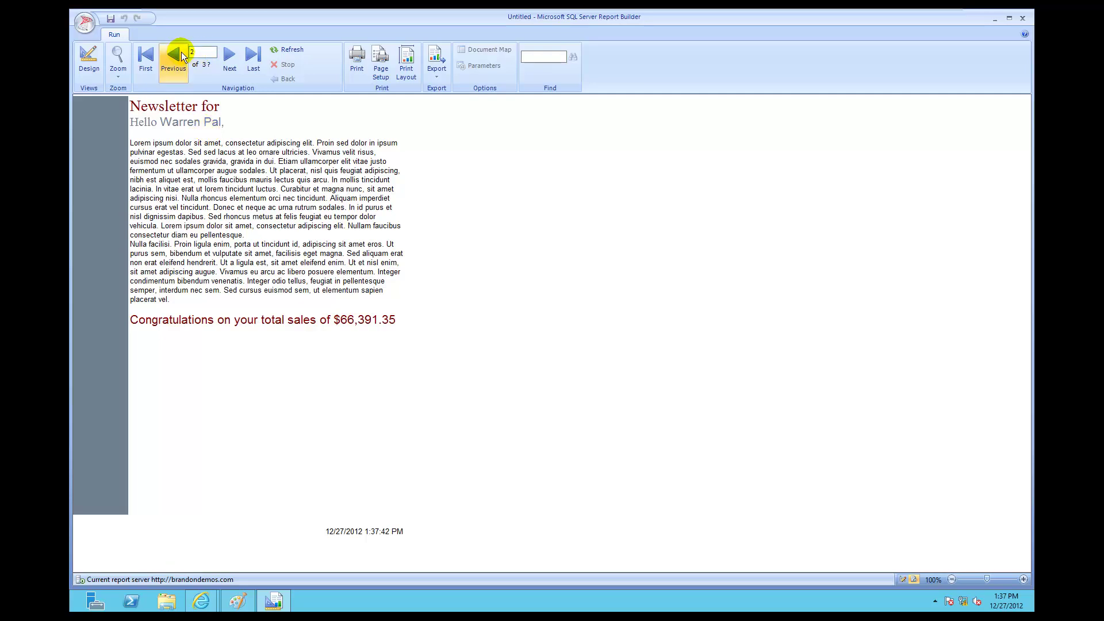
{"action": "left_click", "coordinate": [230, 65]}
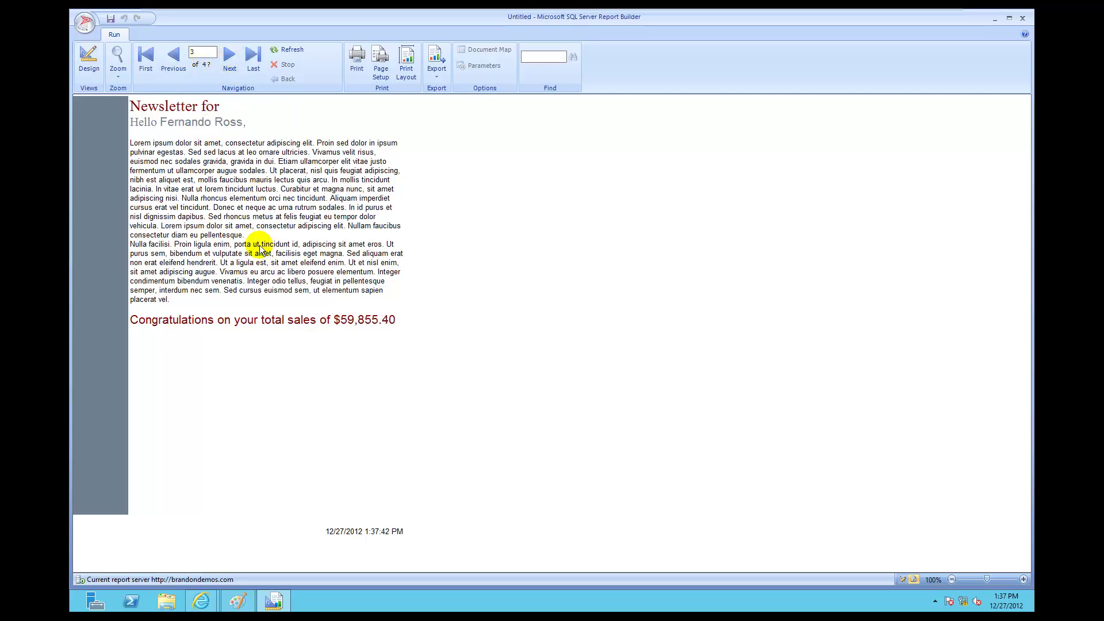
{"action": "left_click", "coordinate": [227, 56]}
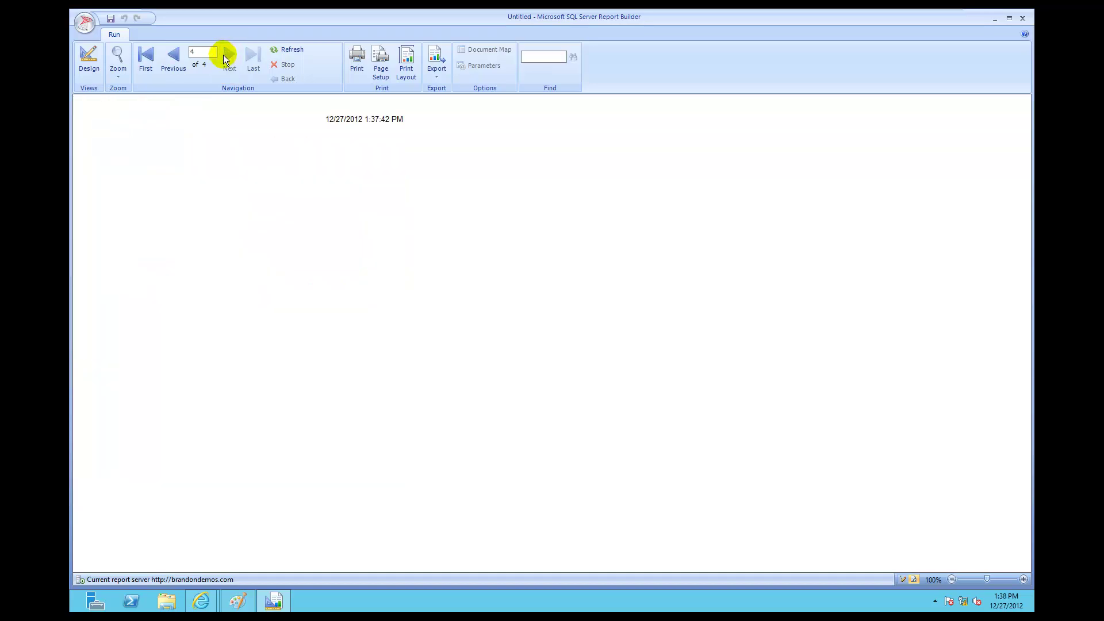
{"action": "left_click", "coordinate": [175, 60]}
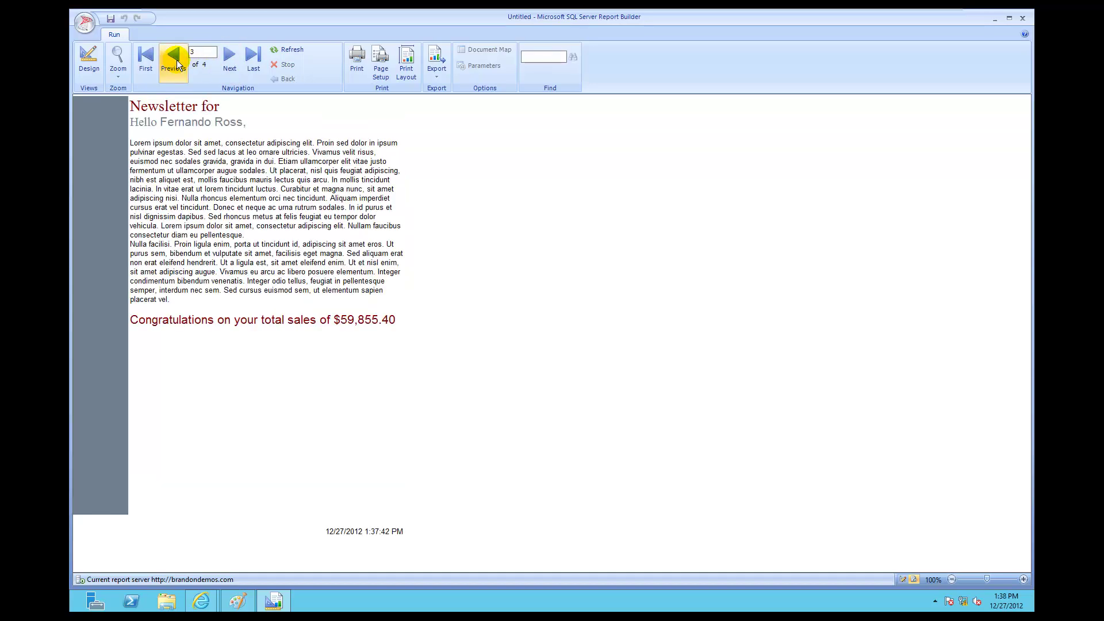
{"action": "left_click", "coordinate": [174, 61]}
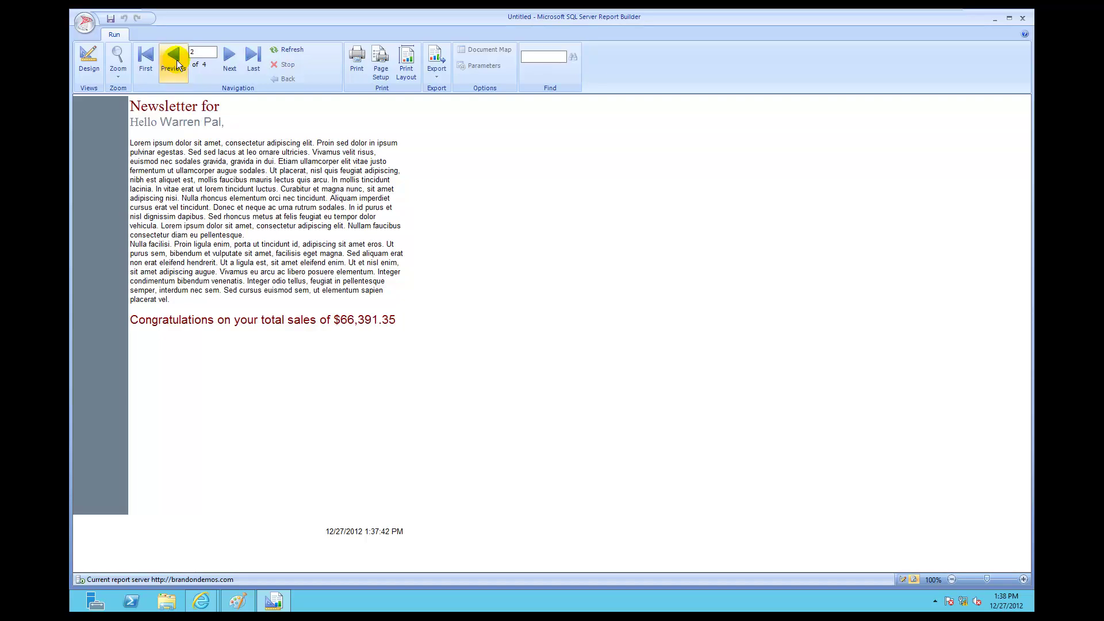
{"action": "left_click", "coordinate": [174, 60]}
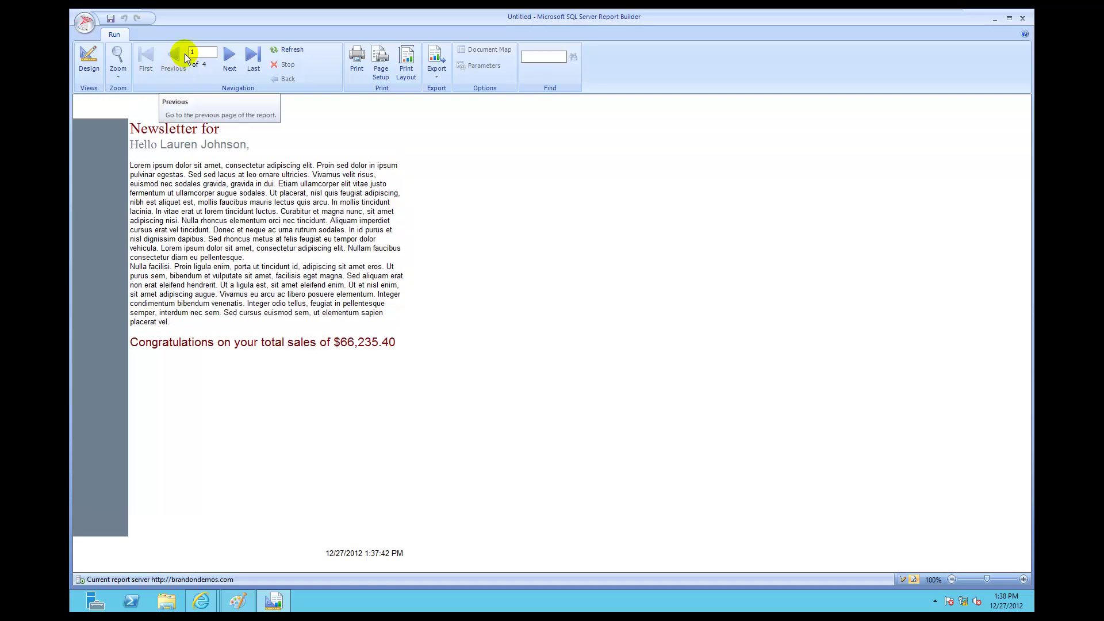
{"action": "left_click", "coordinate": [230, 64]}
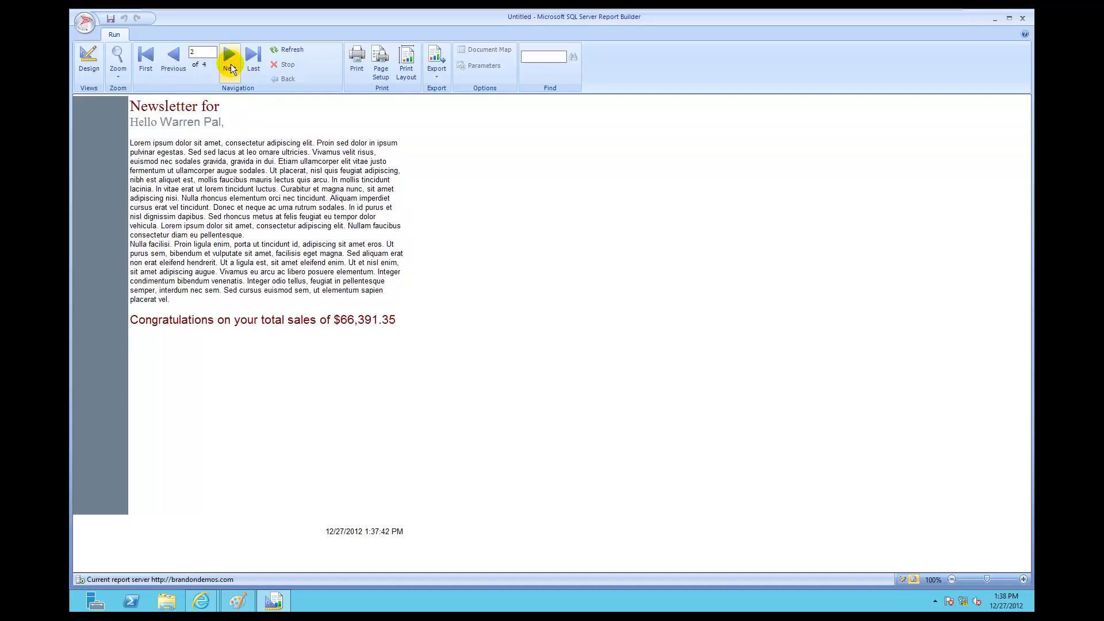
{"action": "left_click", "coordinate": [177, 63]}
{"action": "left_click", "coordinate": [92, 63]}
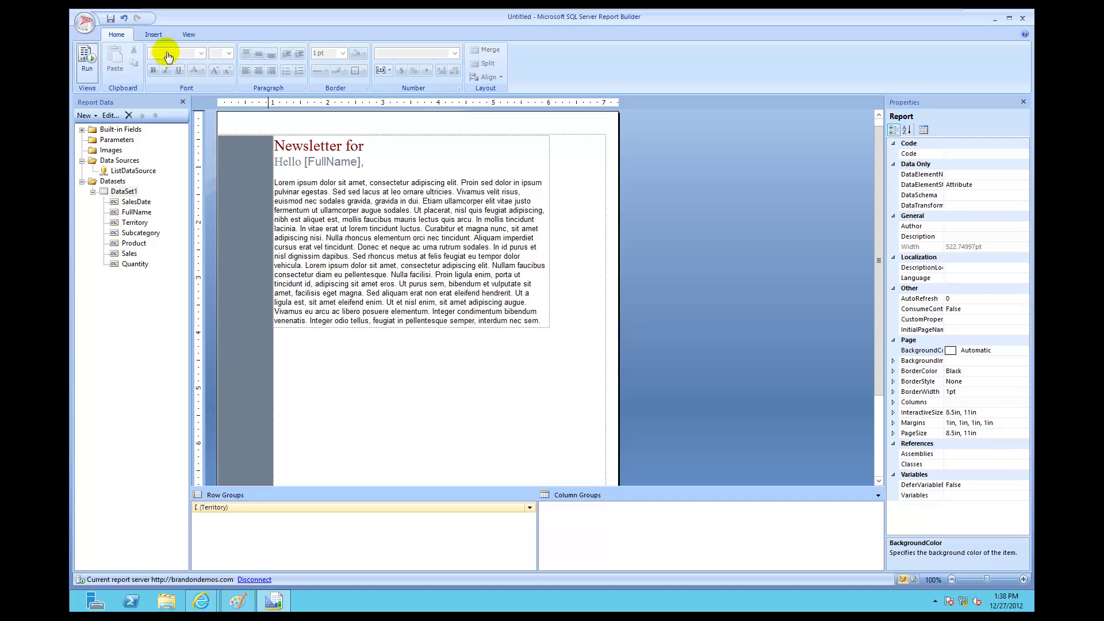
- Start a new table with the Table Wizard, using the existing dataset DataSet1 as its source
{"action": "left_click", "coordinate": [154, 35]}
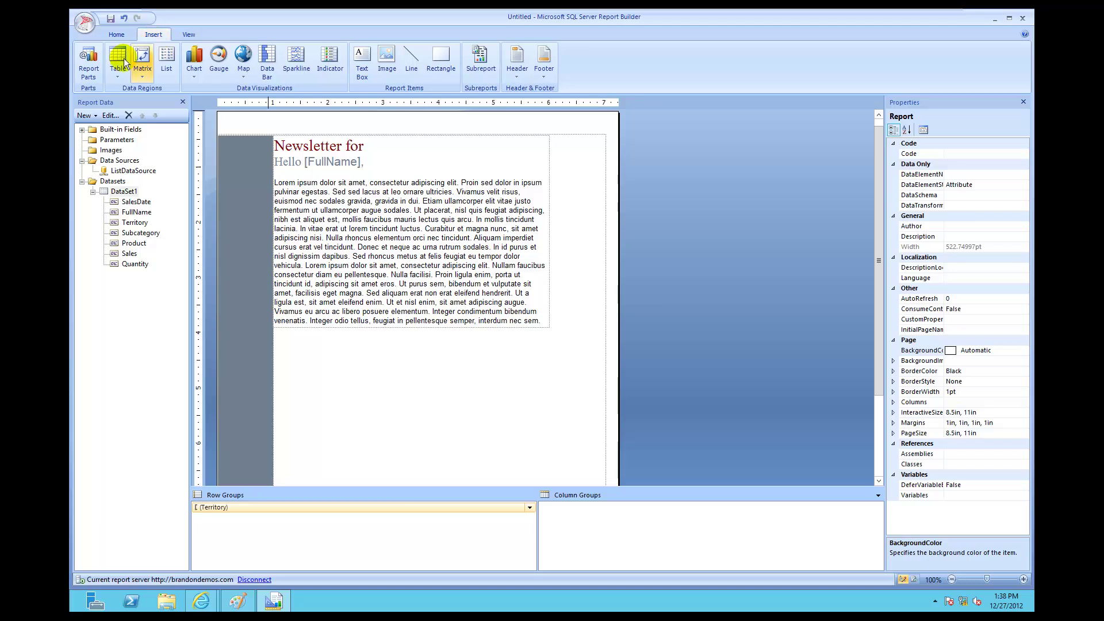
{"action": "left_click", "coordinate": [115, 78]}
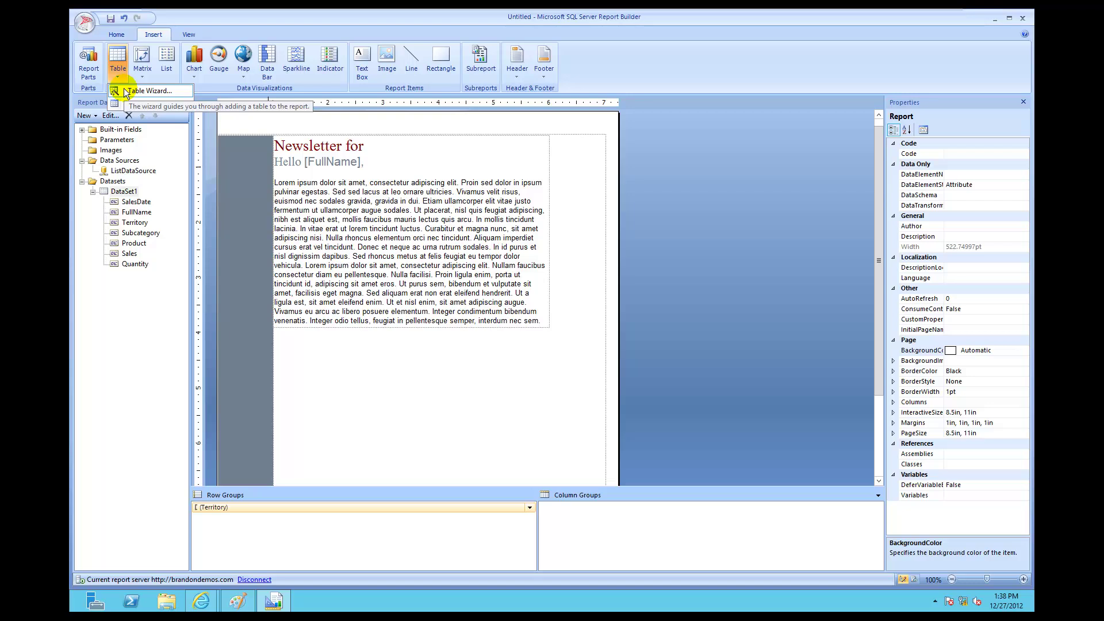
{"action": "left_click", "coordinate": [125, 92]}
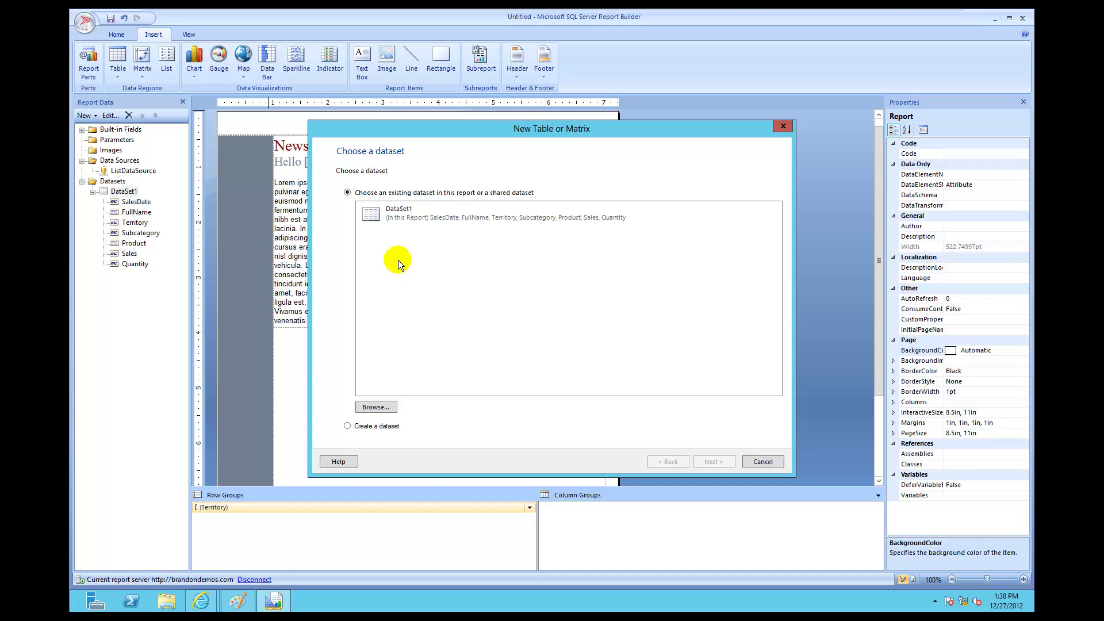
{"action": "left_click", "coordinate": [398, 218]}
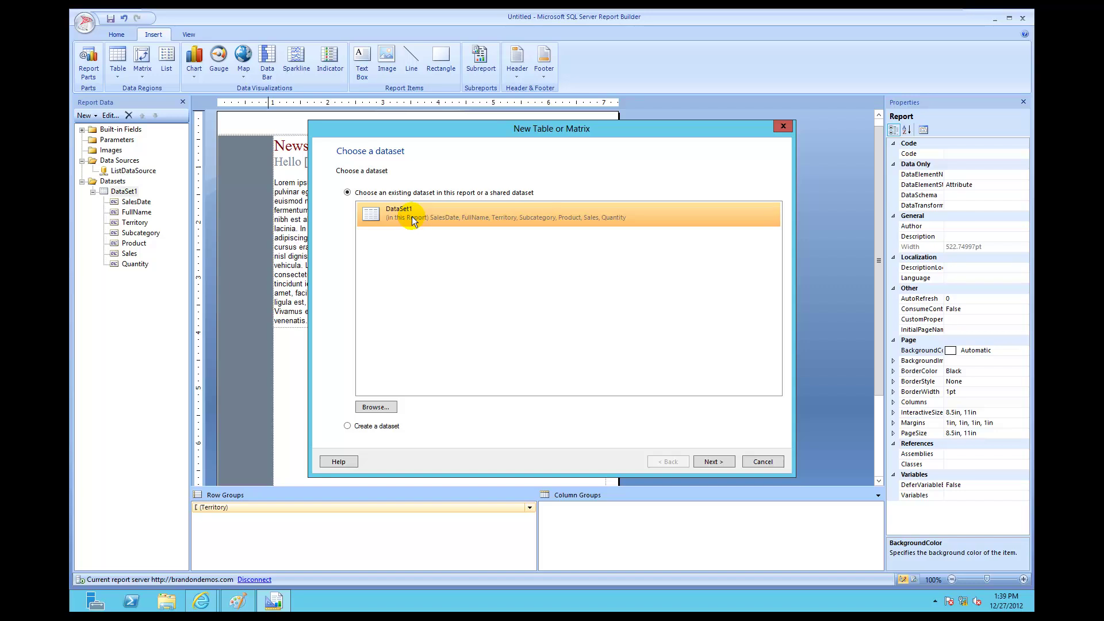
{"action": "left_click", "coordinate": [713, 461]}
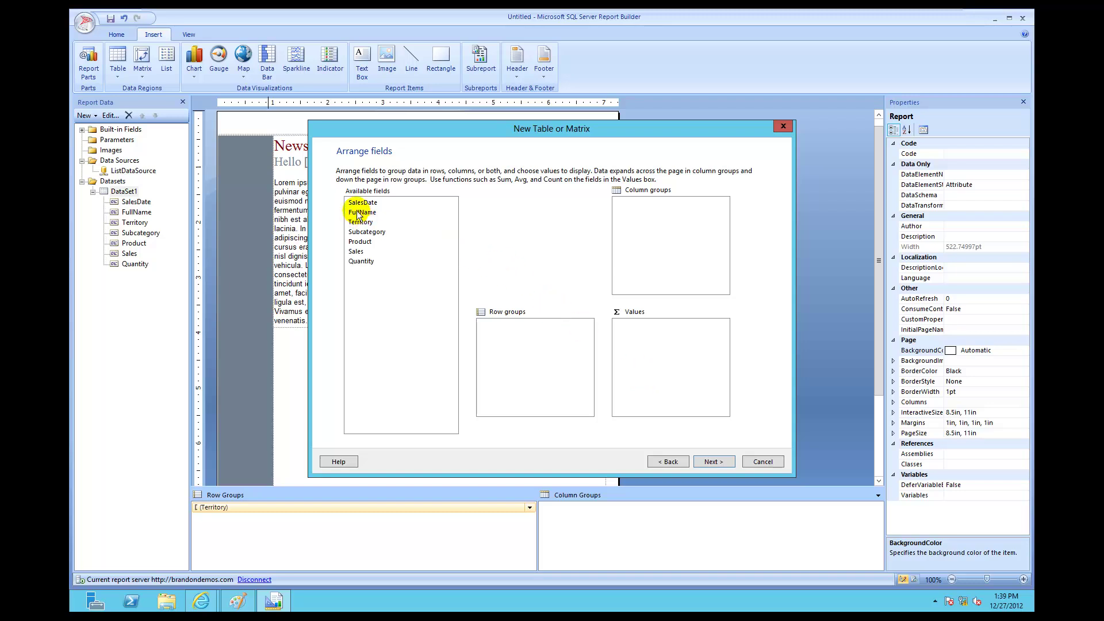
- Add SalesDate, Quantity and Sales, in that order, as the values of the new table
{"action": "left_click_drag", "start_coordinate": [357, 203], "coordinate": [654, 326]}
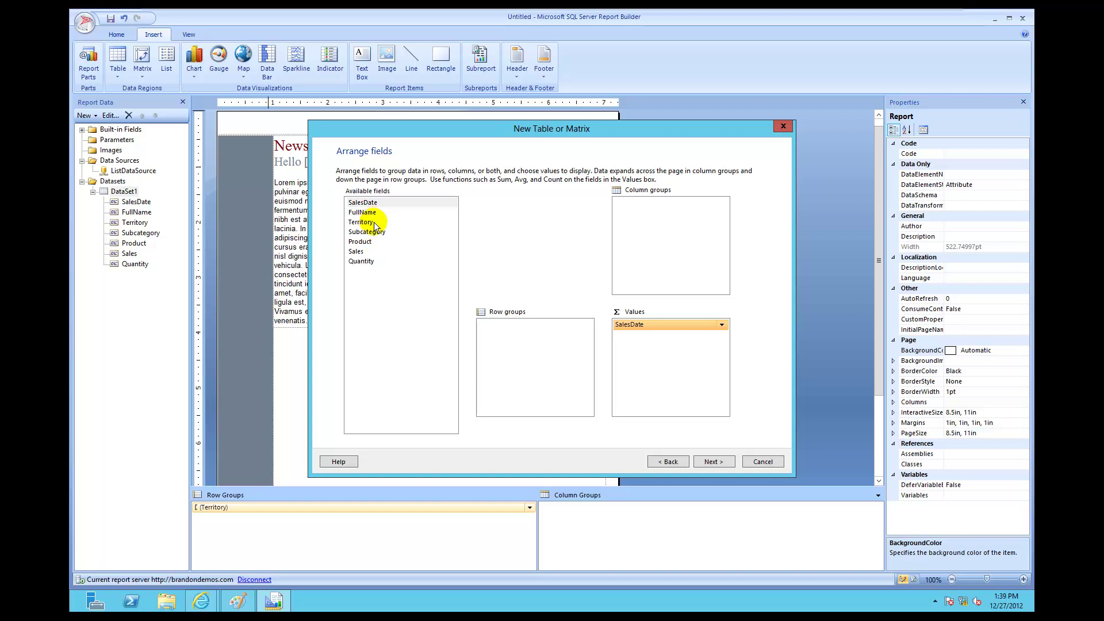
{"action": "left_click_drag", "start_coordinate": [370, 260], "coordinate": [648, 351]}
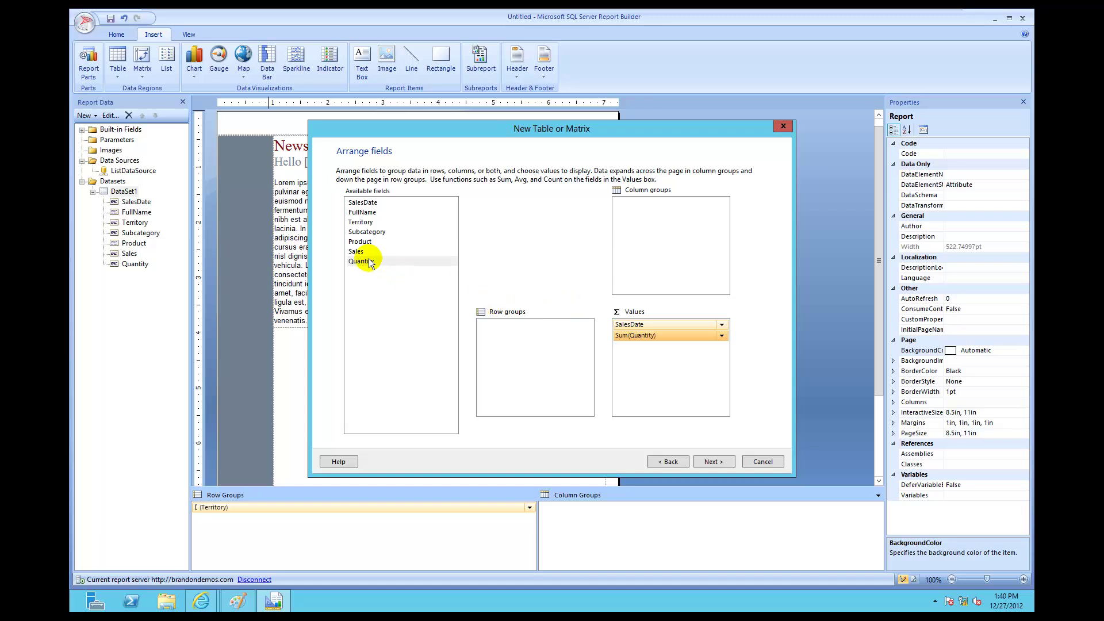
{"action": "left_click_drag", "start_coordinate": [357, 252], "coordinate": [637, 346]}
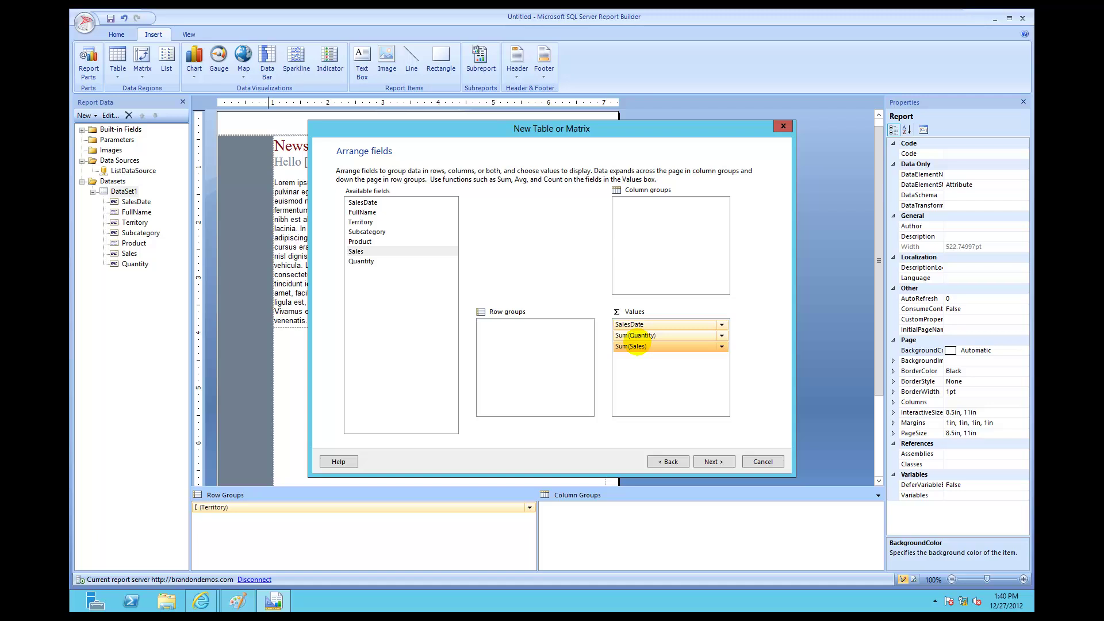